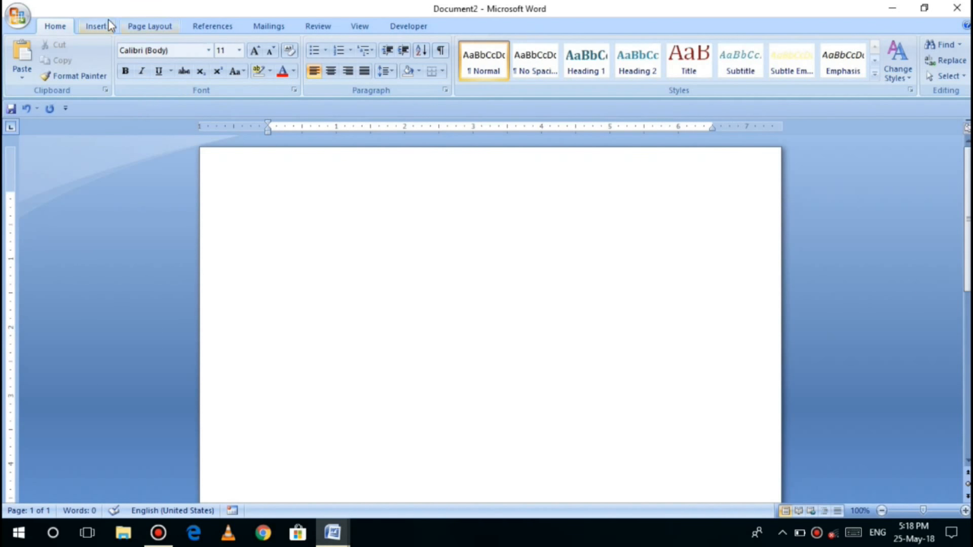
Step: Change the blank document's paper size to a slightly narrower format
{"action": "left_click", "coordinate": [166, 31]}
{"action": "left_click", "coordinate": [184, 77]}
{"action": "left_click", "coordinate": [231, 286]}
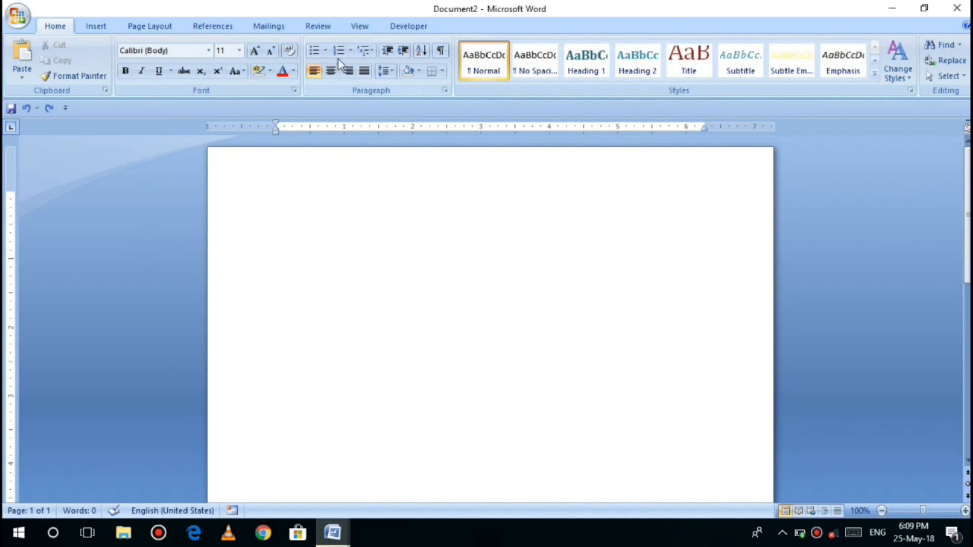
Step: Add the centred title RESUME on the first line of the document
{"action": "left_click", "coordinate": [331, 72]}
{"action": "type", "text": "RESUME"}
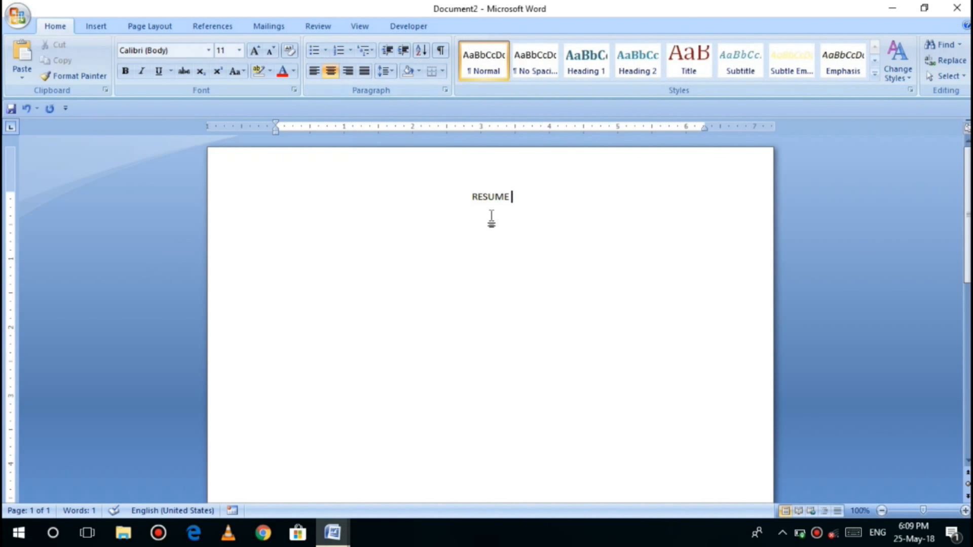
Step: Underline the RESUME title at font size 26 and start a left-aligned line below it
{"action": "left_click_drag", "start_coordinate": [510, 203], "coordinate": [471, 199]}
{"action": "left_click", "coordinate": [171, 71]}
{"action": "left_click", "coordinate": [210, 98]}
{"action": "left_click", "coordinate": [239, 50]}
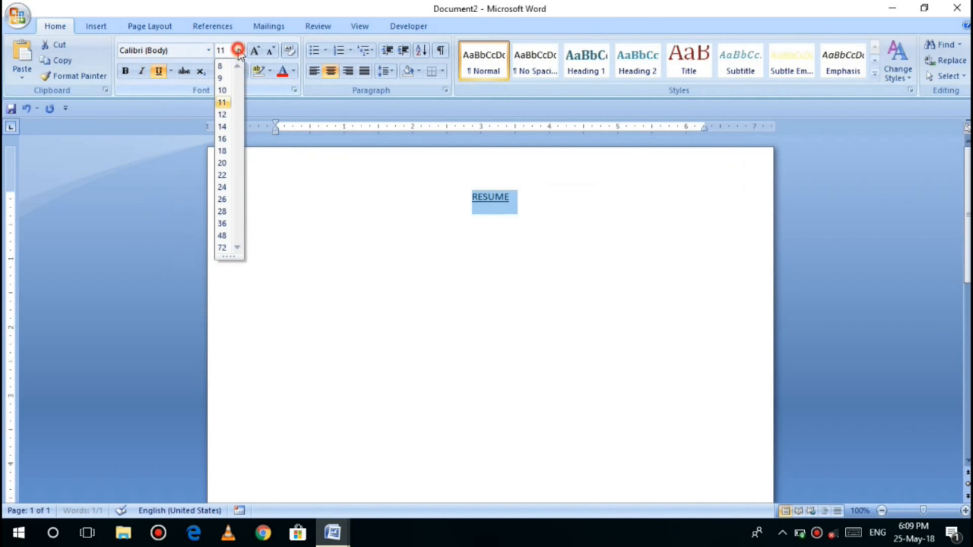
{"action": "left_click", "coordinate": [223, 200]}
{"action": "left_click", "coordinate": [536, 219]}
{"action": "key", "text": "Return"}
{"action": "key", "text": "ctrl+l"}
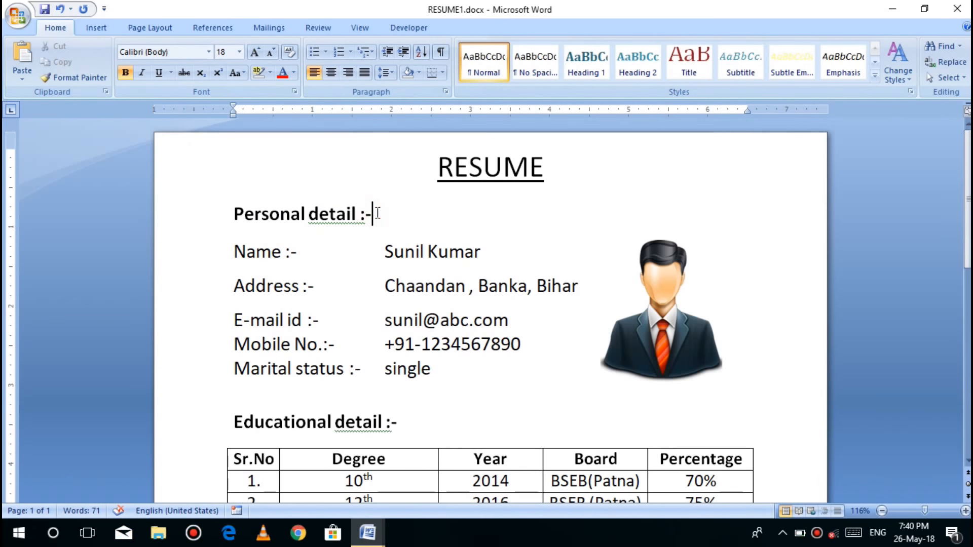
Step: Copy the "Personal detail :-" heading from RESUME1.docx to the line below the title in Document2
{"action": "left_click_drag", "start_coordinate": [377, 213], "coordinate": [235, 217]}
{"action": "key", "text": "ctrl+c"}
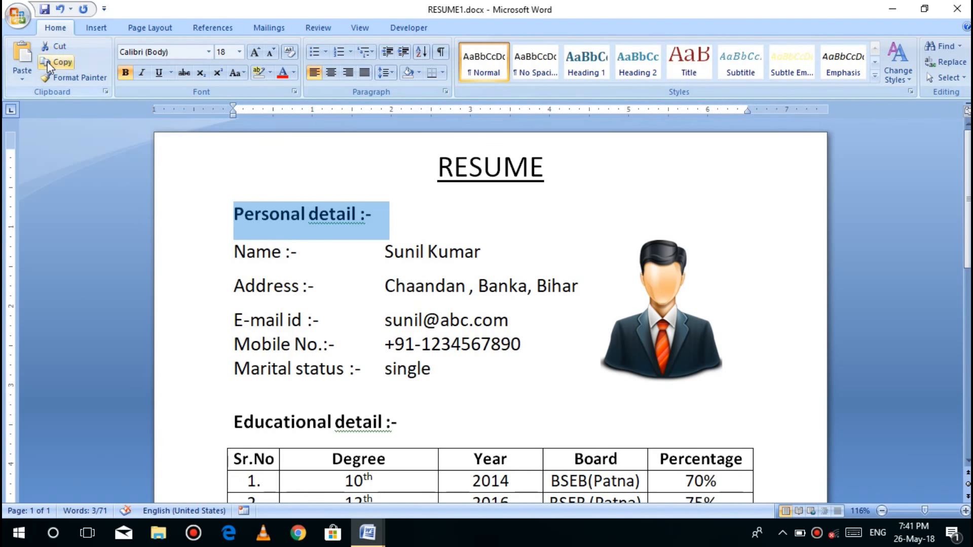
{"action": "key", "text": "alt+Tab"}
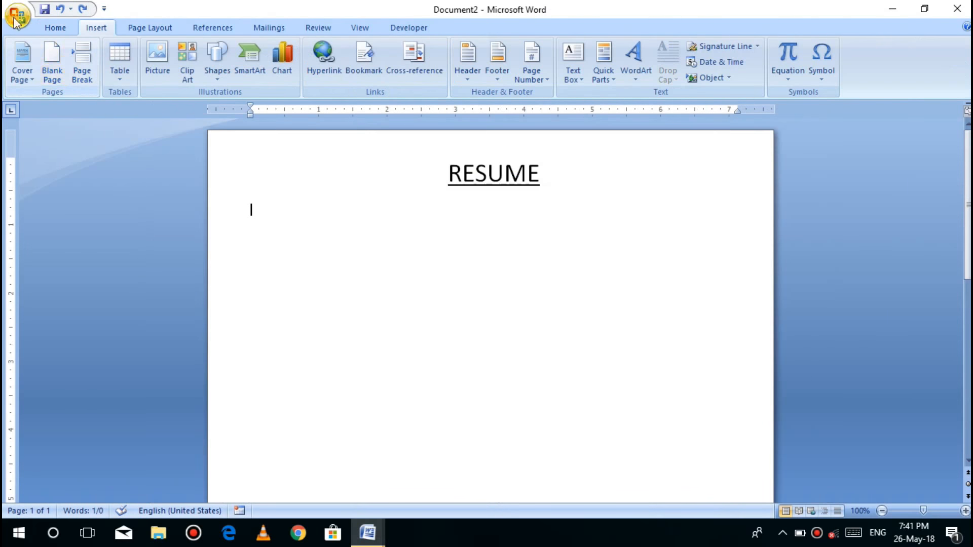
{"action": "left_click", "coordinate": [53, 29]}
{"action": "left_click", "coordinate": [31, 66]}
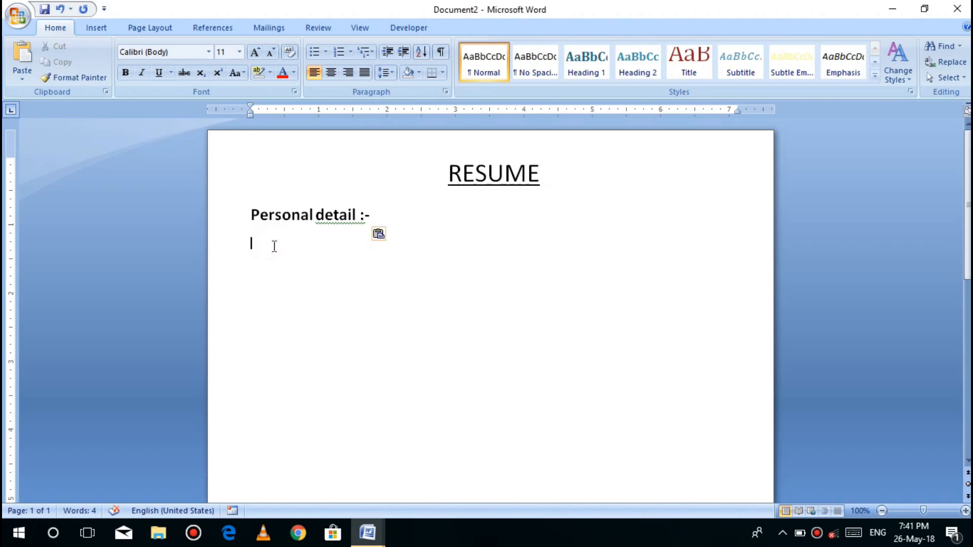
Step: Insert a table with 3 columns and 5 rows below the "Personal detail :-" heading
{"action": "left_click", "coordinate": [104, 28]}
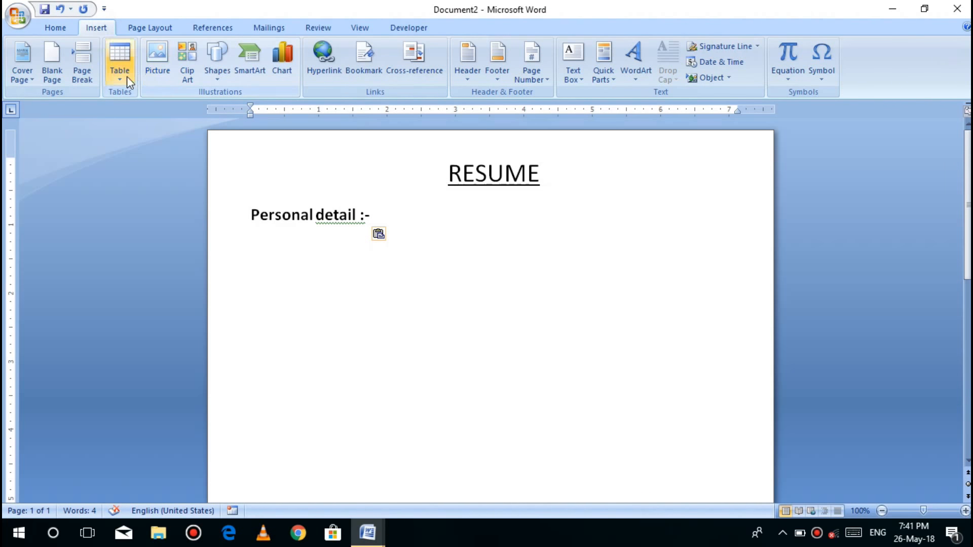
{"action": "left_click", "coordinate": [127, 76]}
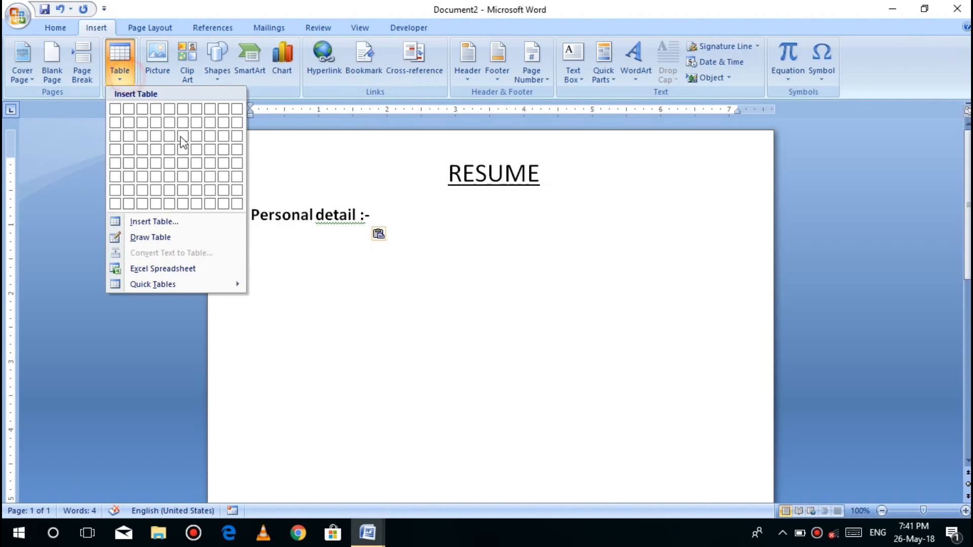
{"action": "left_click", "coordinate": [143, 162]}
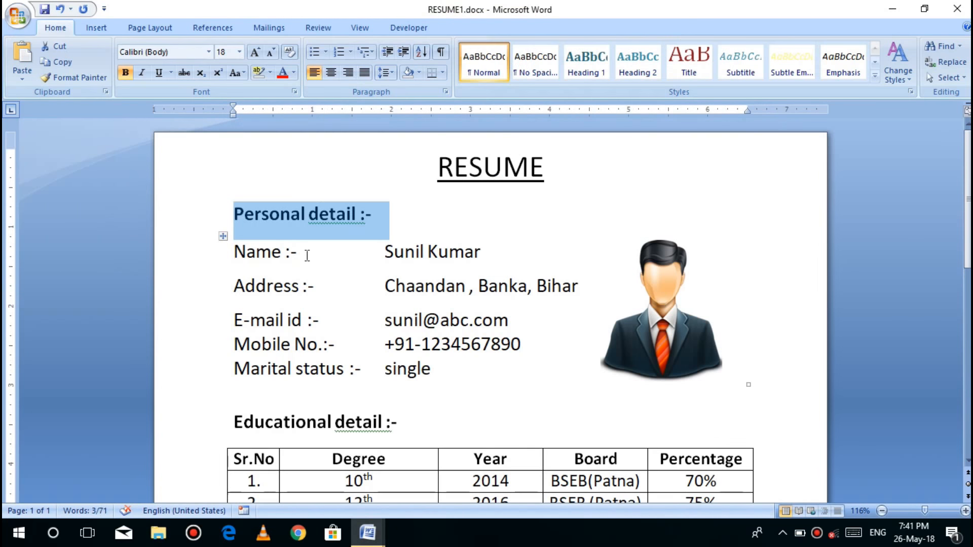
Step: Copy the "Name :-" and "Address :-" labels from RESUME1.docx into the first two rows of the new table's first column
{"action": "left_click_drag", "start_coordinate": [297, 253], "coordinate": [247, 255]}
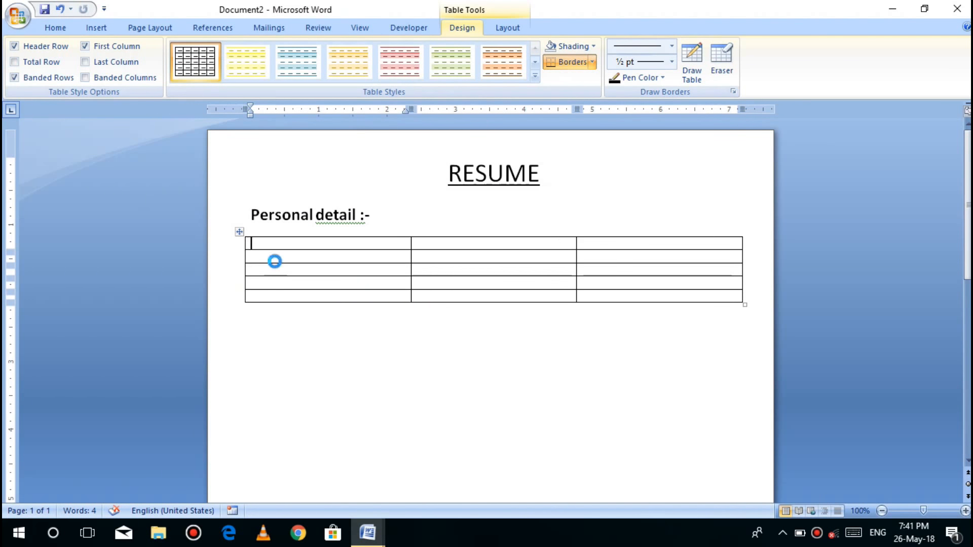
{"action": "type", "text": "Name :-"}
{"action": "left_click", "coordinate": [260, 263]}
{"action": "key", "text": "alt+Tab"}
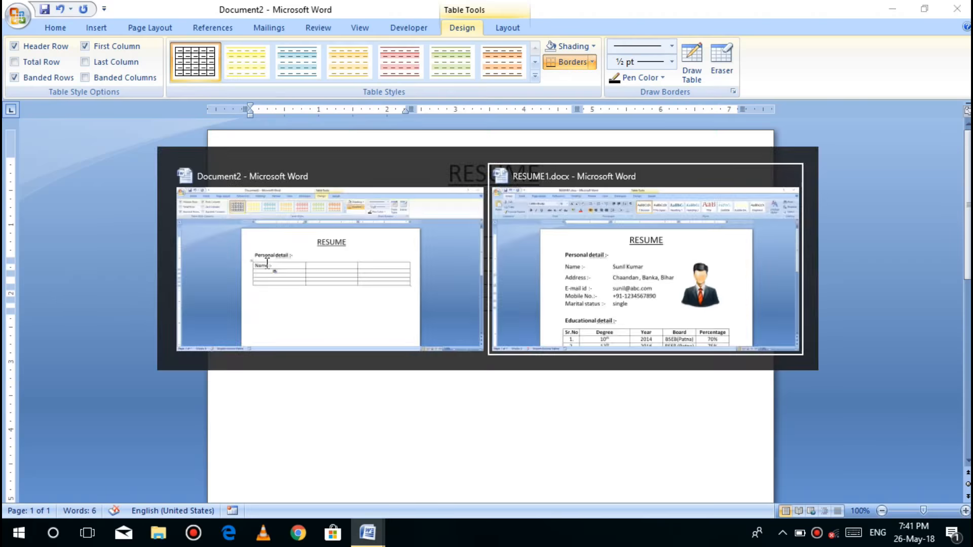
{"action": "triple_click", "coordinate": [315, 285]}
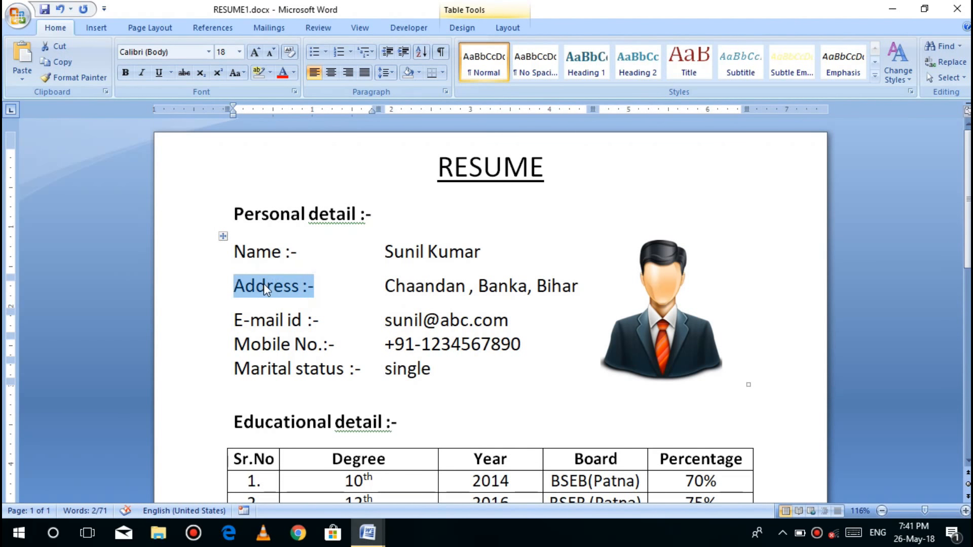
{"action": "key", "text": "ctrl+c"}
{"action": "key", "text": "alt+Tab"}
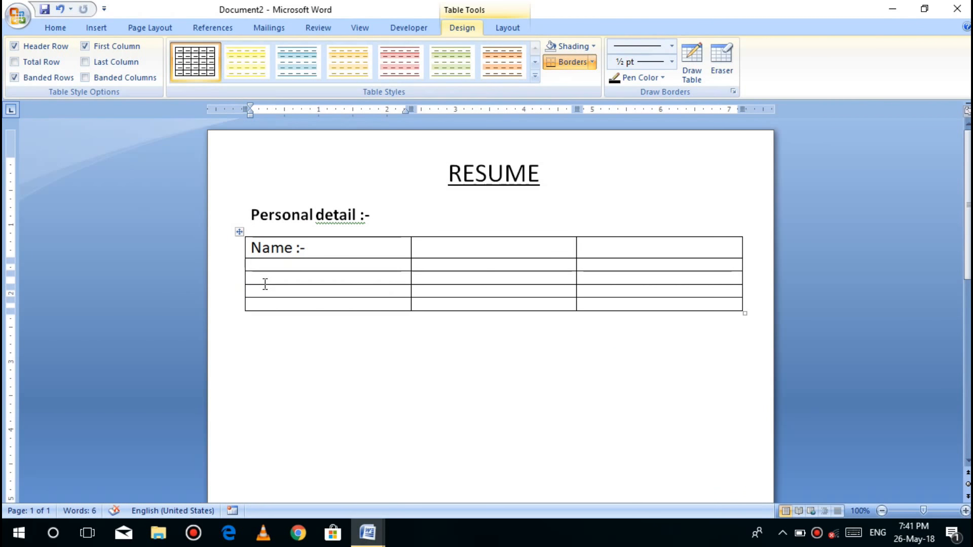
{"action": "key", "text": "ctrl+v"}
Step: Copy the "E-mail id :-" label from RESUME1.docx into the third row of the table's first column
{"action": "key", "text": "alt+Tab"}
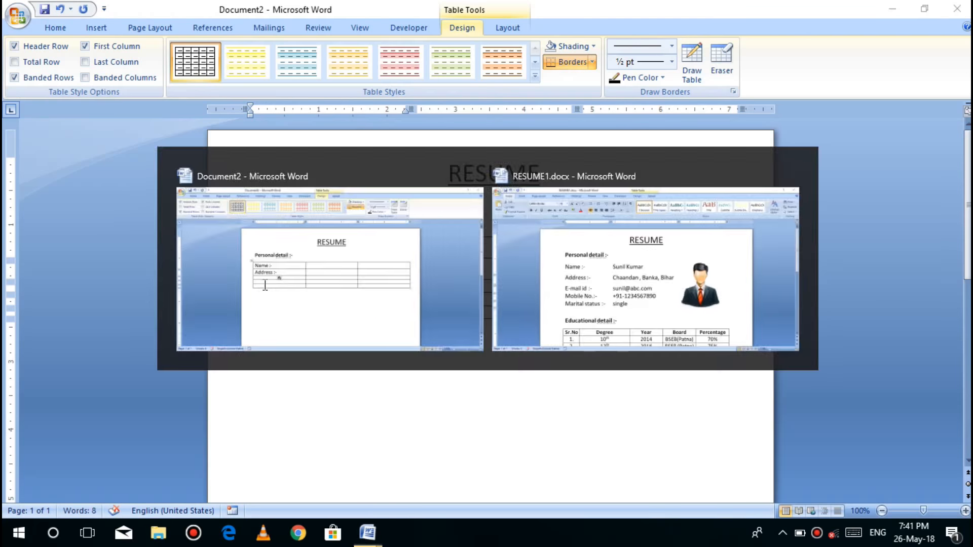
{"action": "left_click_drag", "start_coordinate": [324, 322], "coordinate": [232, 321]}
{"action": "key", "text": "ctrl+c"}
{"action": "key", "text": "alt+Tab"}
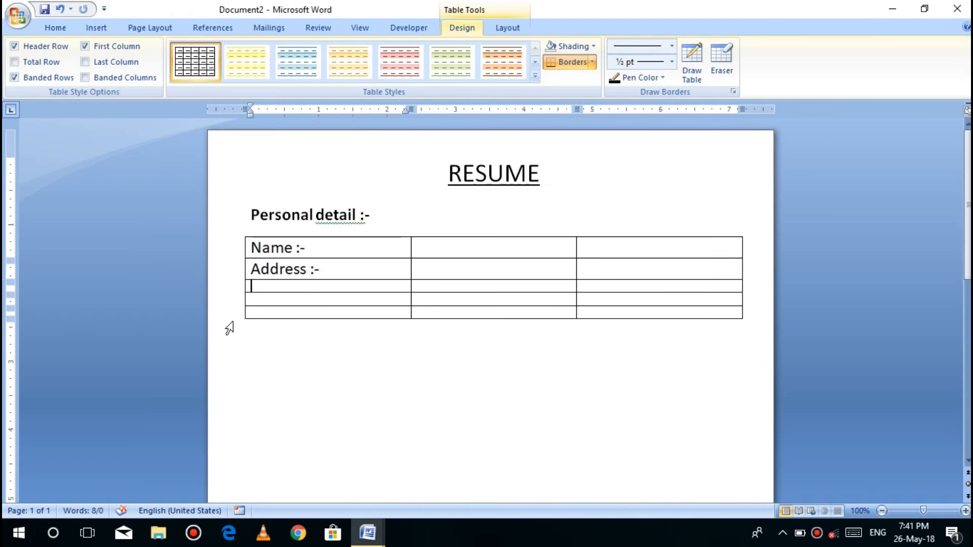
{"action": "key", "text": "ctrl+v"}
Step: Copy the "Mobile No.:-" label from RESUME1.docx into the fourth row of the table's first column
{"action": "left_click", "coordinate": [260, 307]}
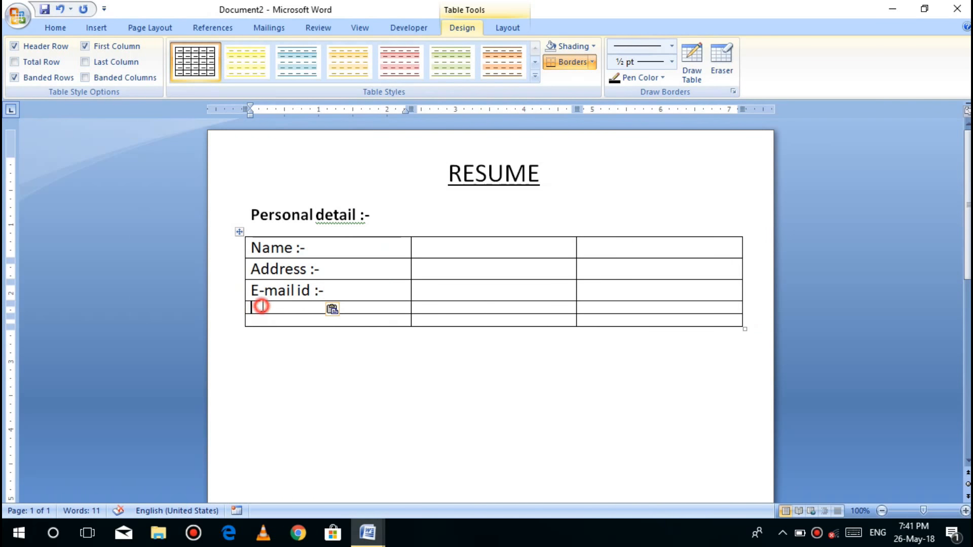
{"action": "key", "text": "alt+Tab"}
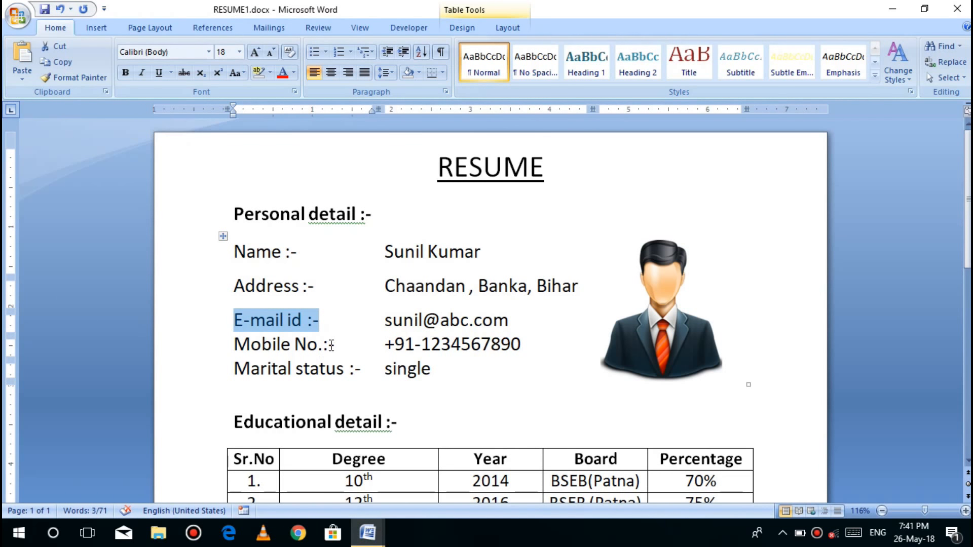
{"action": "left_click_drag", "start_coordinate": [334, 345], "coordinate": [233, 341]}
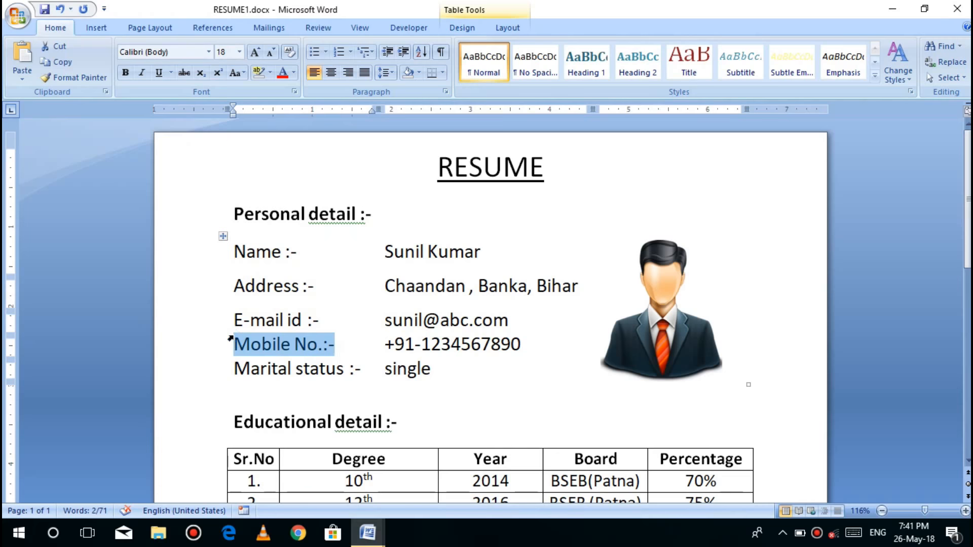
{"action": "key", "text": "ctrl+c"}
{"action": "key", "text": "alt+Tab"}
{"action": "key", "text": "ctrl+v"}
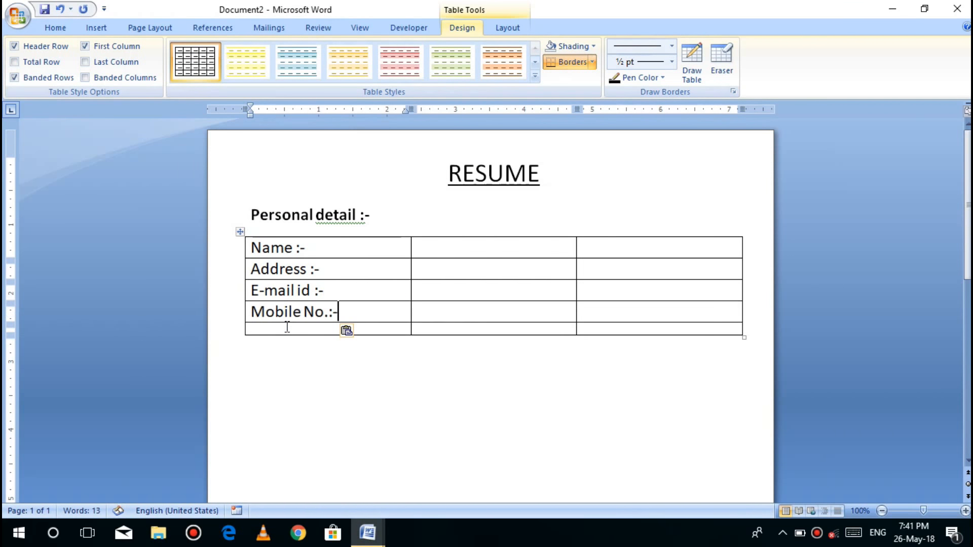
Step: Copy the "Marital status :-" label from RESUME1.docx into the last row of the table's first column
{"action": "left_click", "coordinate": [275, 329]}
{"action": "key", "text": "alt+Tab"}
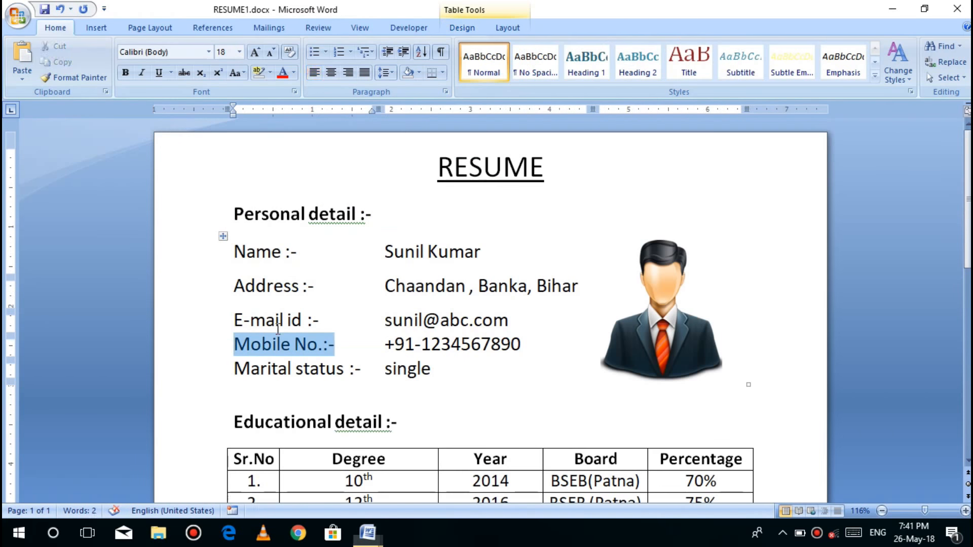
{"action": "left_click_drag", "start_coordinate": [359, 369], "coordinate": [248, 378]}
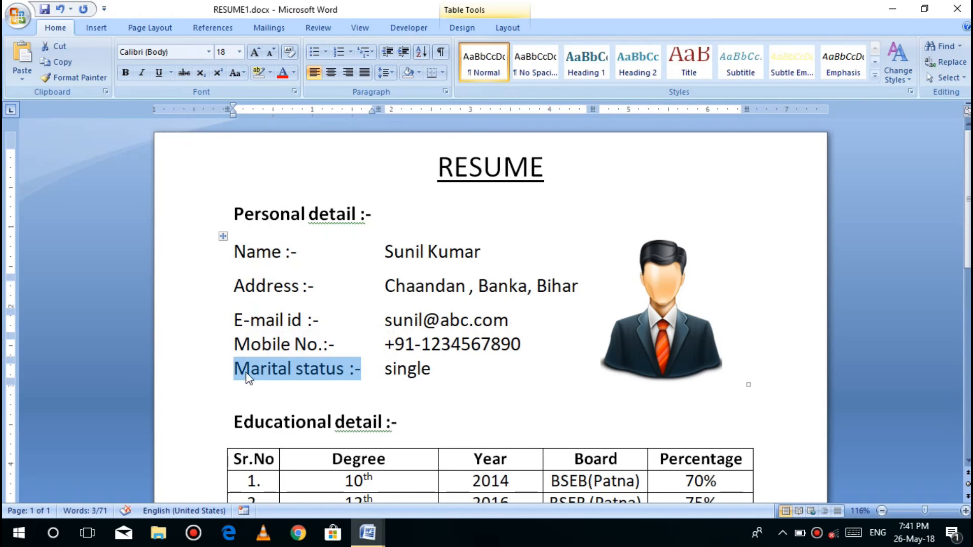
{"action": "key", "text": "alt+Tab"}
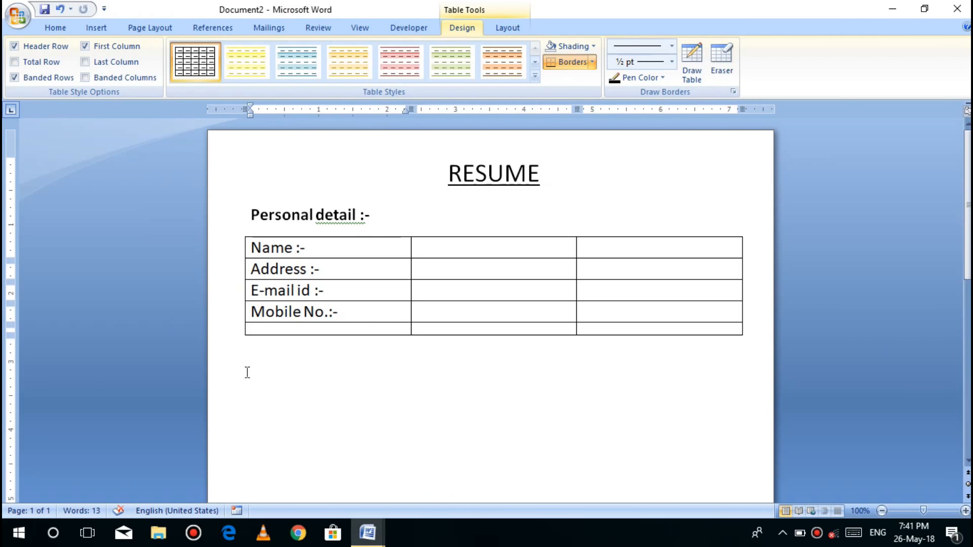
{"action": "key", "text": "ctrl+v"}
Step: Merge all the cells of the table's third column into one
{"action": "left_click", "coordinate": [447, 248]}
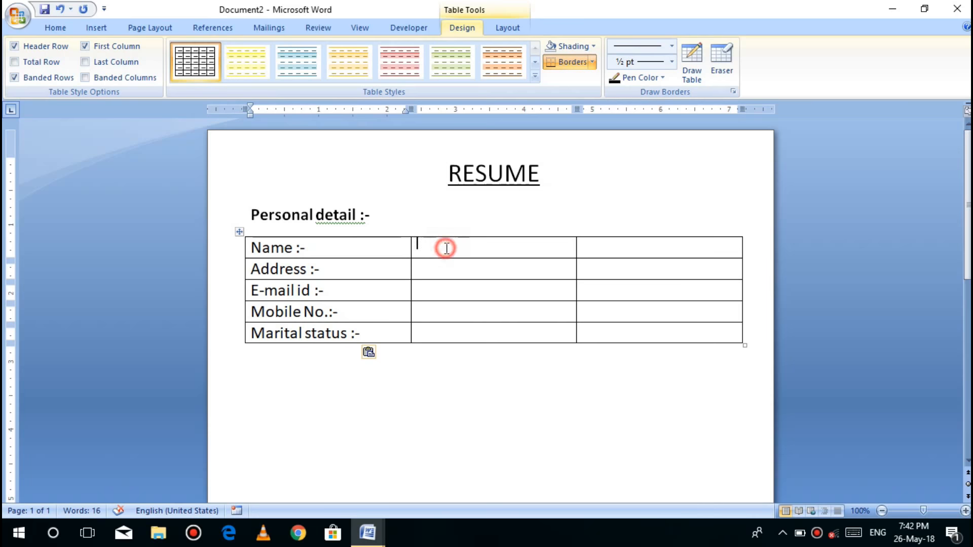
{"action": "left_click", "coordinate": [642, 234]}
{"action": "right_click", "coordinate": [643, 239]}
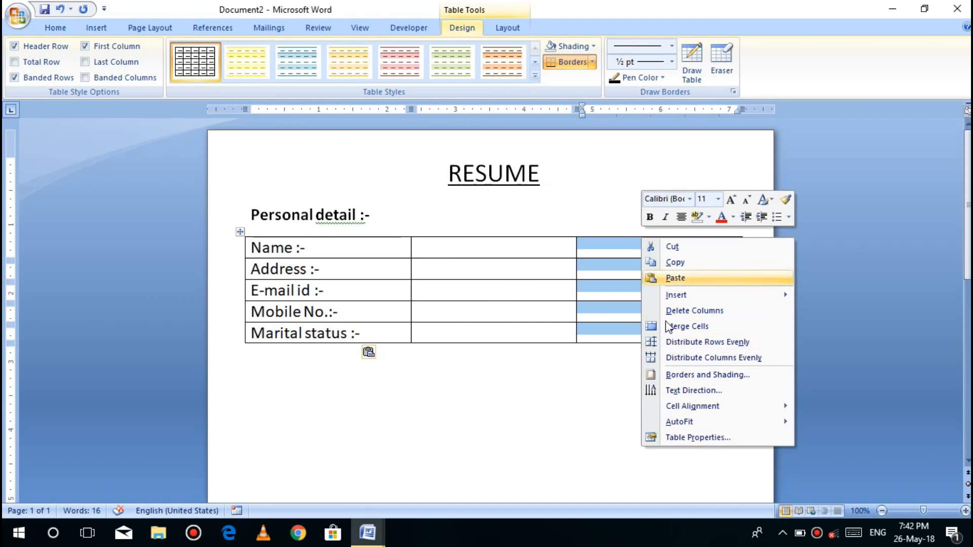
{"action": "left_click", "coordinate": [674, 326]}
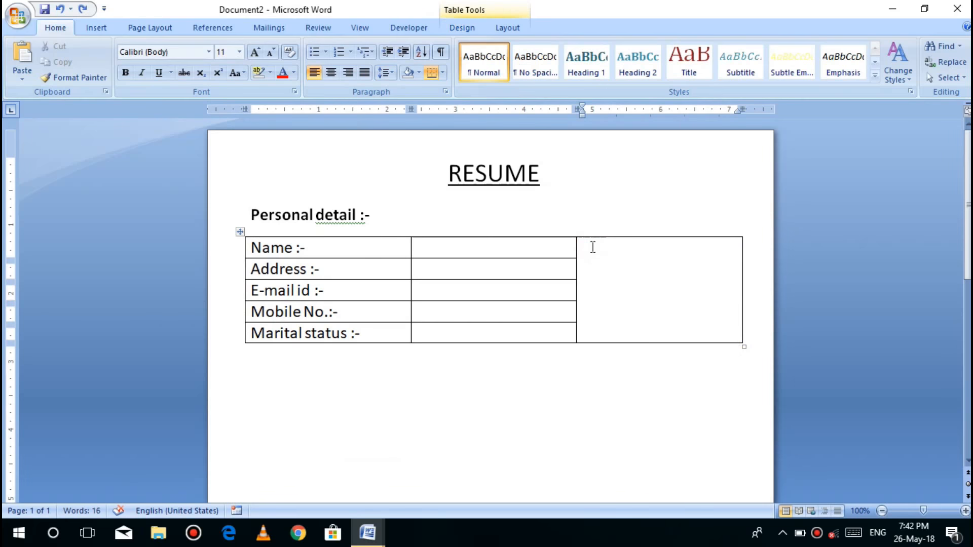
Step: Insert the portrait picture of the man in a suit into the merged third-column cell
{"action": "left_click", "coordinate": [95, 29]}
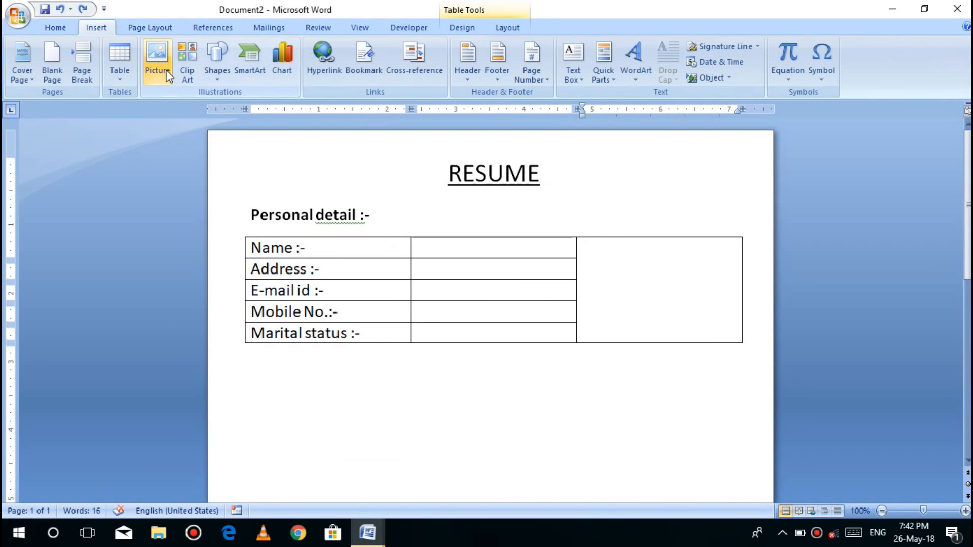
{"action": "left_click", "coordinate": [156, 63]}
{"action": "left_click_drag", "start_coordinate": [696, 212], "coordinate": [624, 263]}
{"action": "double_click", "coordinate": [585, 221]}
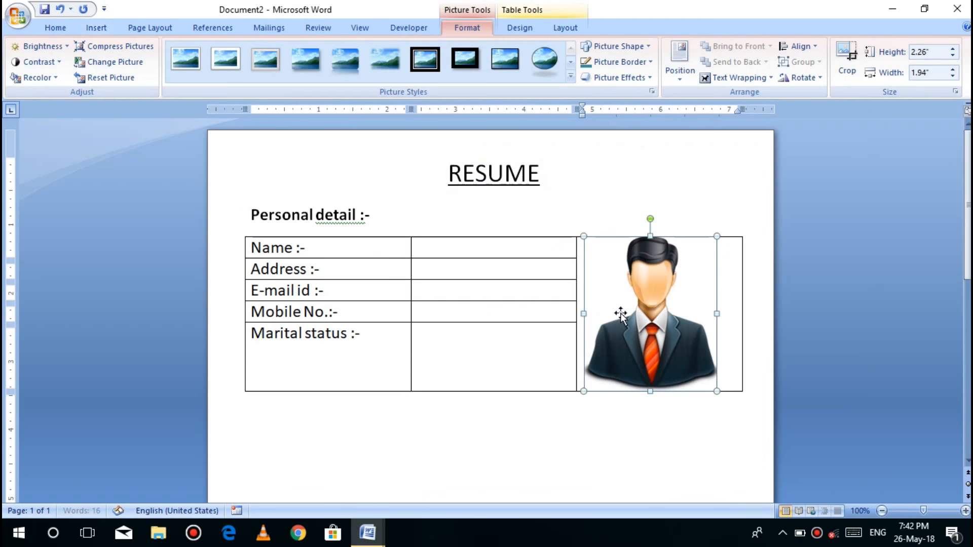
Step: Reduce the portrait's height to about 1.51 inches and widen the second column so the third fits closely around the picture
{"action": "left_click_drag", "start_coordinate": [650, 392], "coordinate": [650, 340]}
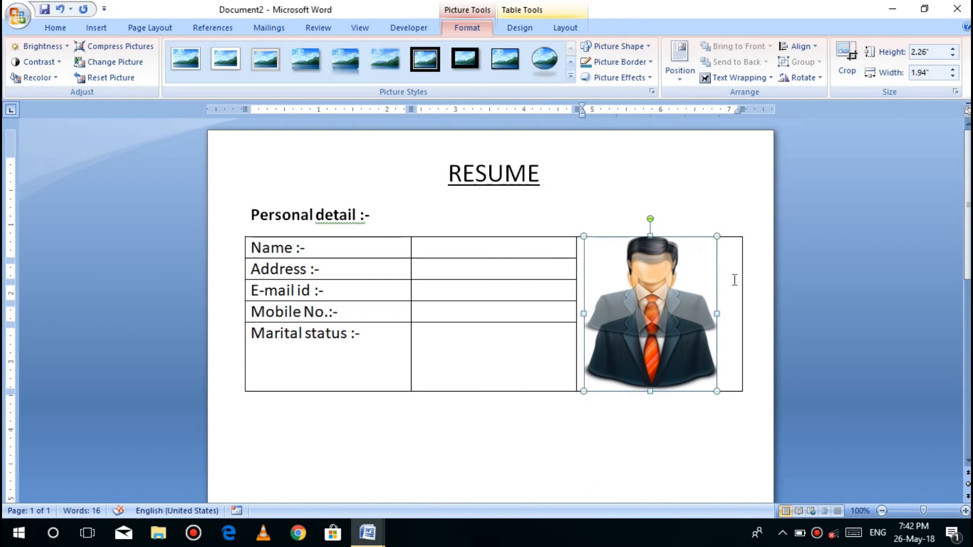
{"action": "left_click_drag", "start_coordinate": [574, 291], "coordinate": [594, 292]}
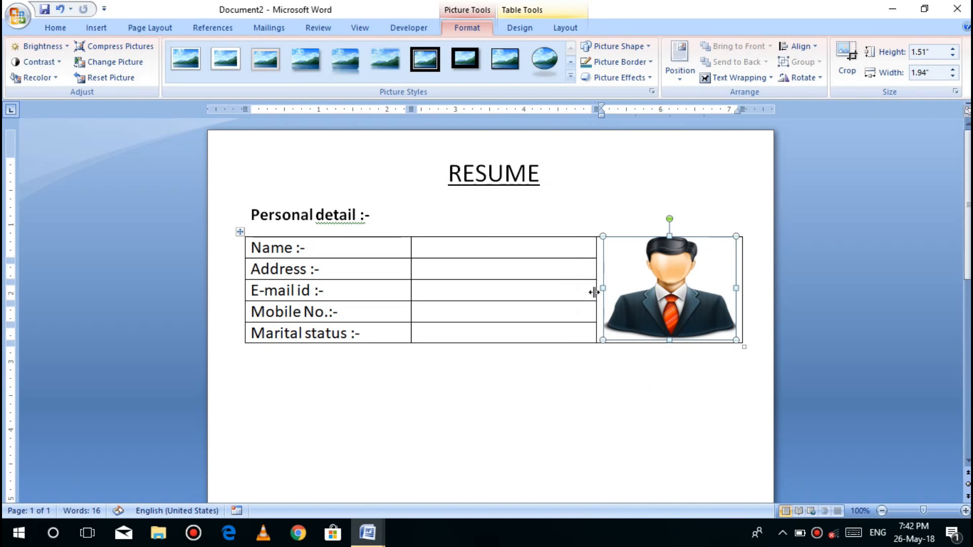
Step: Copy the person's full name from RESUME1.docx into the cell beside "Name :-" in Document2
{"action": "left_click", "coordinate": [432, 245]}
{"action": "key", "text": "alt+Tab"}
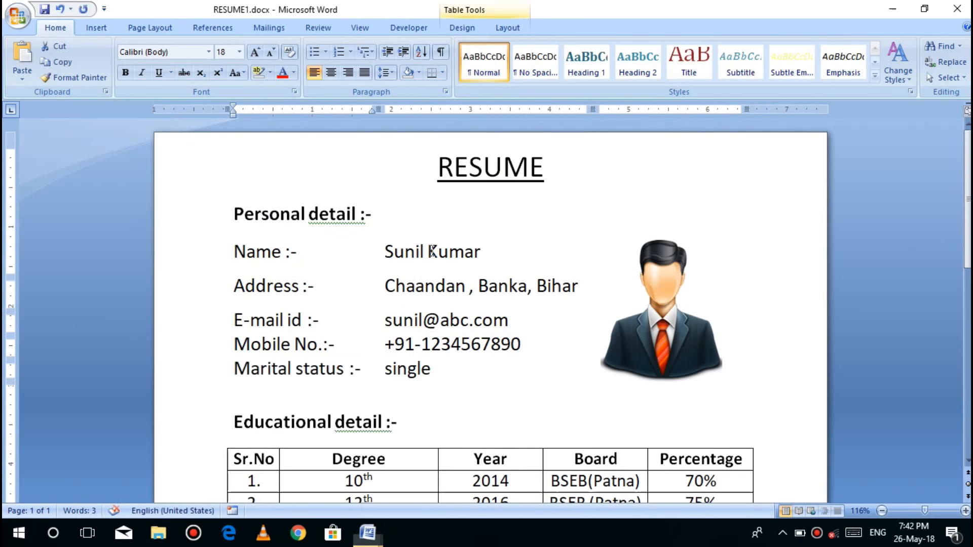
{"action": "triple_click", "coordinate": [485, 255]}
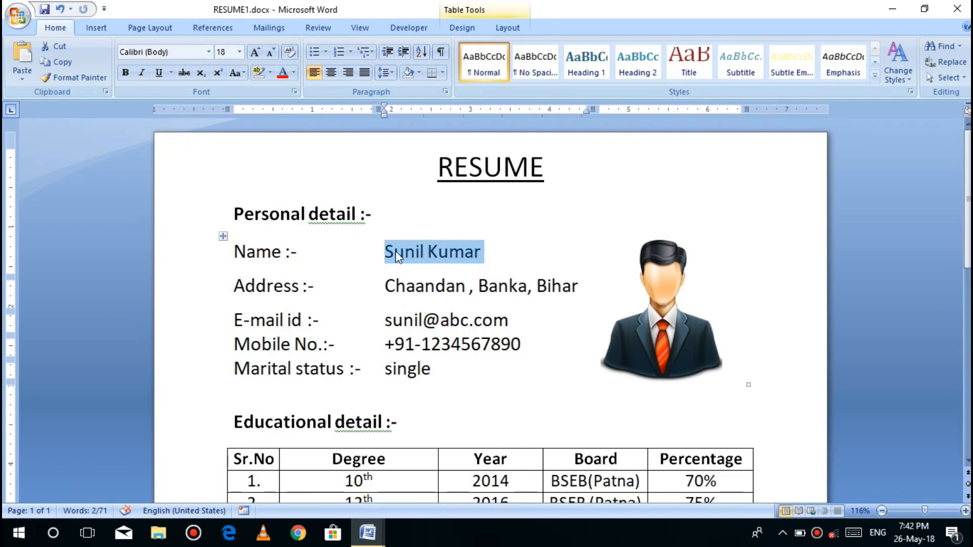
{"action": "key", "text": "alt+Tab"}
{"action": "key", "text": "ctrl+v"}
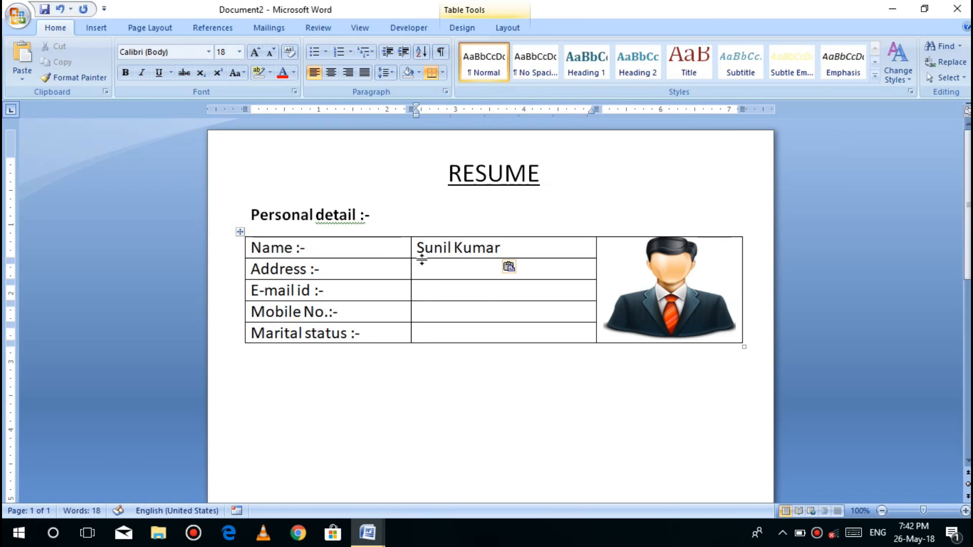
Step: Copy the person's address from RESUME1.docx into the cell beside "Address :-" in Document2
{"action": "left_click", "coordinate": [429, 274]}
{"action": "key", "text": "alt+Tab"}
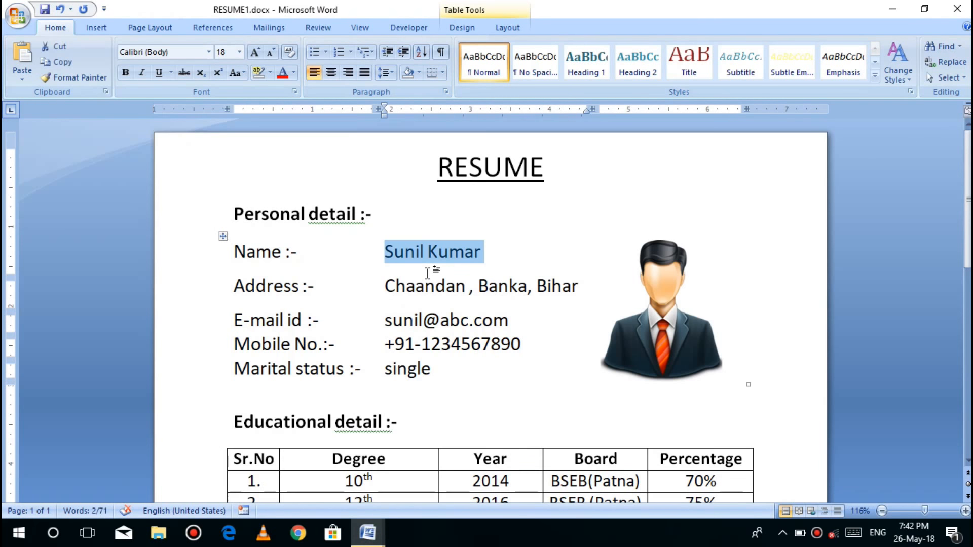
{"action": "left_click_drag", "start_coordinate": [386, 287], "coordinate": [577, 293]}
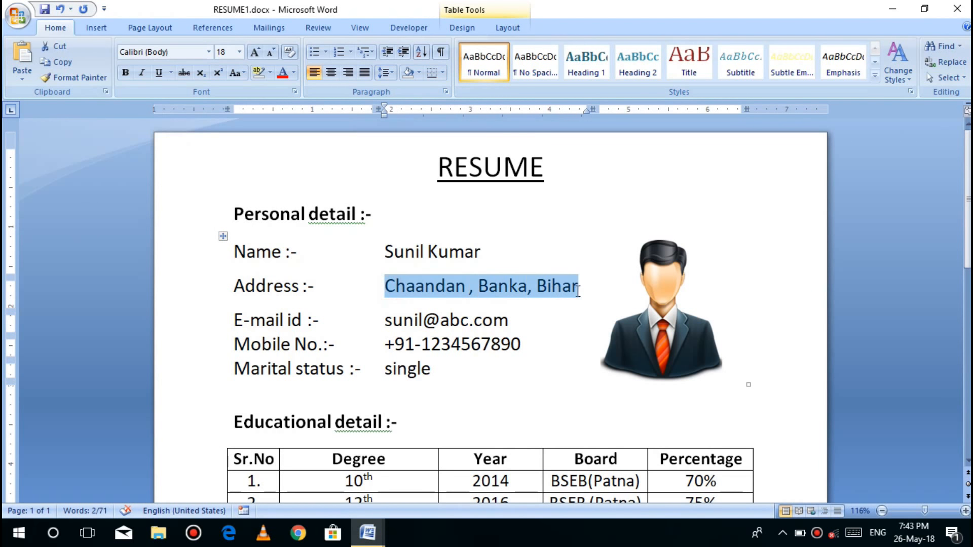
{"action": "key", "text": "alt+Tab"}
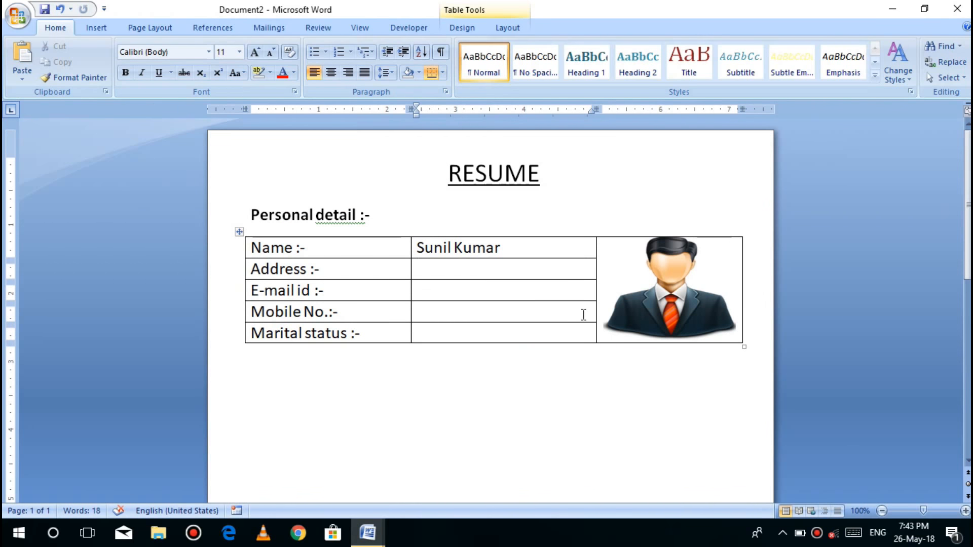
{"action": "key", "text": "ctrl+v"}
Step: Copy the person's e-mail address from RESUME1.docx into the cell beside "E-mail id :-" in Document2
{"action": "left_click", "coordinate": [457, 291]}
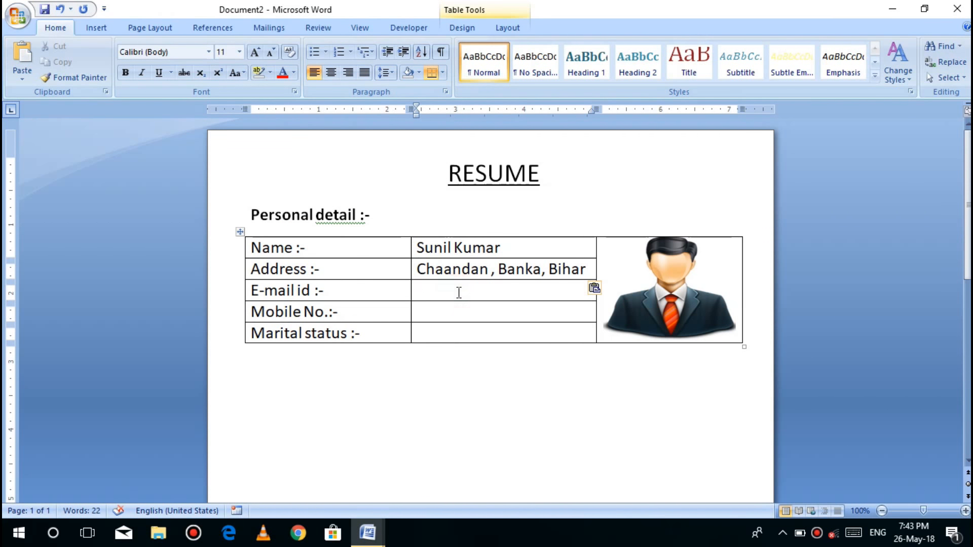
{"action": "key", "text": "alt+Tab"}
{"action": "left_click", "coordinate": [510, 320]}
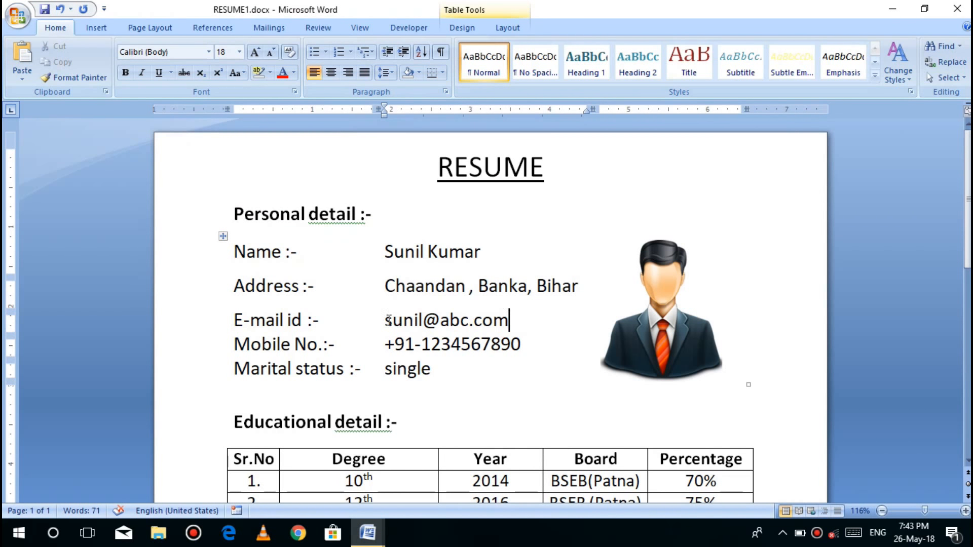
{"action": "left_click_drag", "start_coordinate": [389, 320], "coordinate": [571, 317]}
{"action": "key", "text": "alt+Tab"}
{"action": "key", "text": "ctrl+v"}
Step: Copy the person's mobile number from RESUME1.docx into the cell beside "Mobile No.:-" in Document2
{"action": "key", "text": "alt+Tab"}
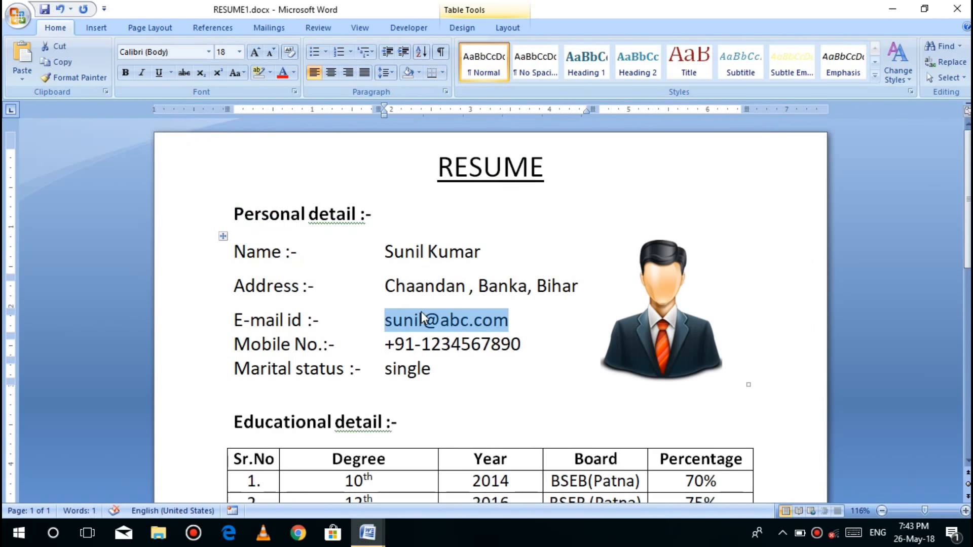
{"action": "left_click_drag", "start_coordinate": [388, 345], "coordinate": [488, 357]}
{"action": "key", "text": "ctrl+c"}
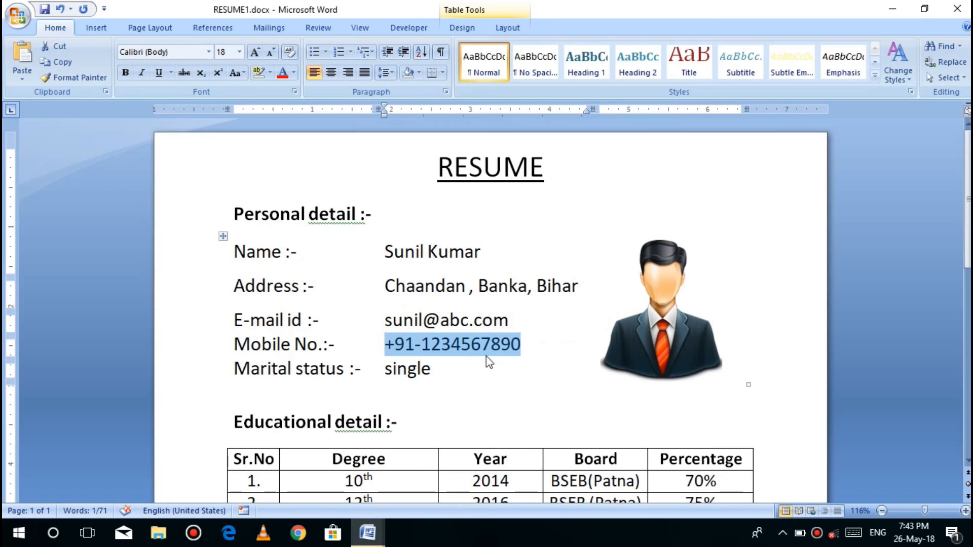
{"action": "key", "text": "alt+Tab"}
{"action": "key", "text": "ctrl+v"}
Step: Copy the marital status "single" from RESUME1.docx into the cell beside "Marital status :-" in Document2
{"action": "key", "text": "alt+Tab"}
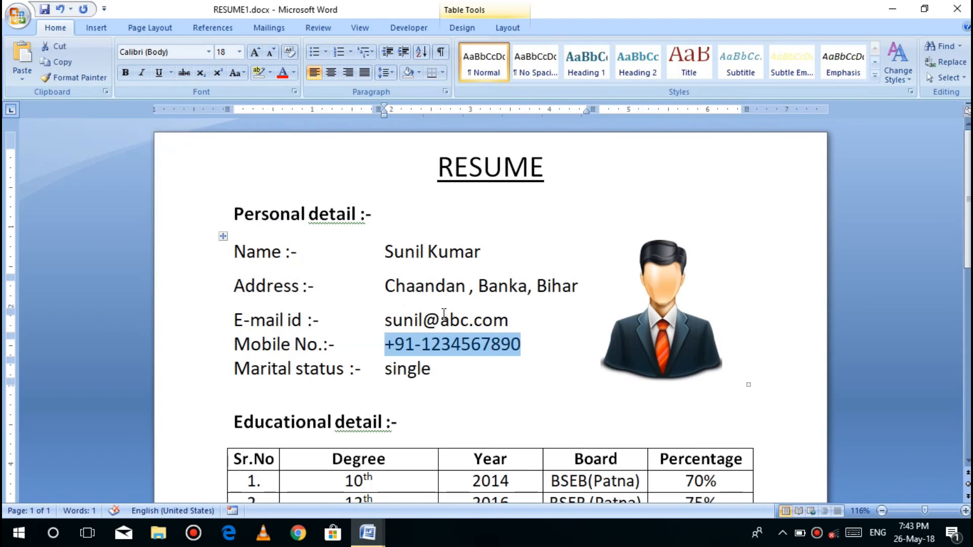
{"action": "left_click_drag", "start_coordinate": [432, 369], "coordinate": [375, 369]}
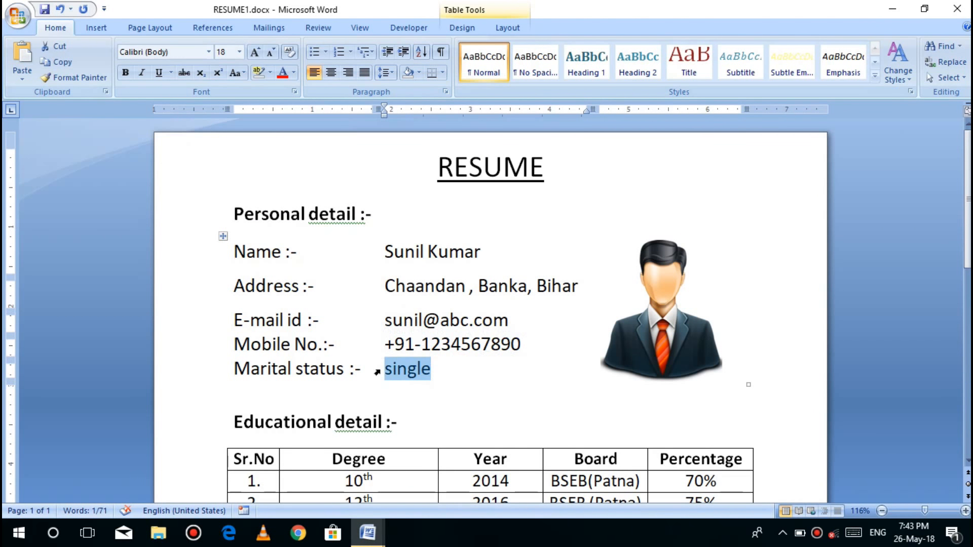
{"action": "key", "text": "alt+Tab"}
{"action": "left_click", "coordinate": [430, 336]}
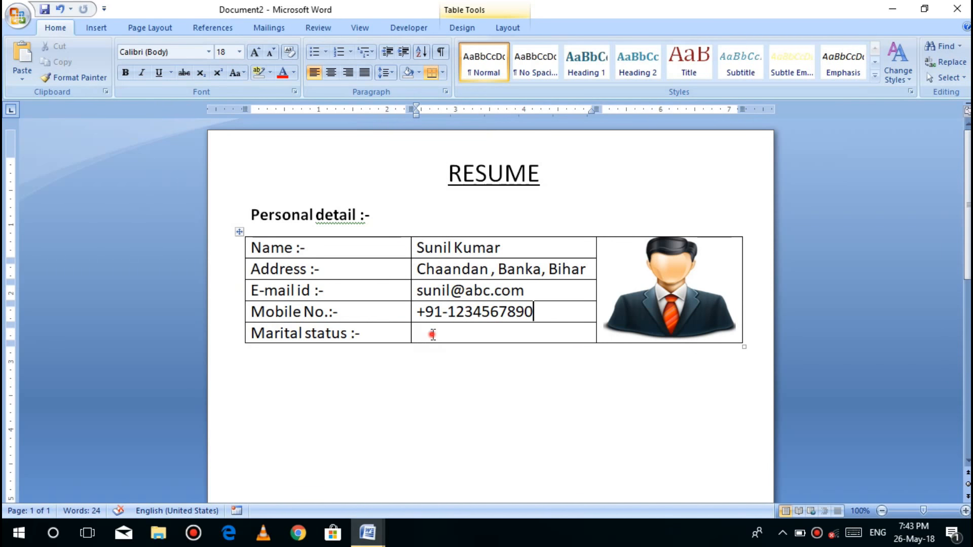
{"action": "type", "text": "single"}
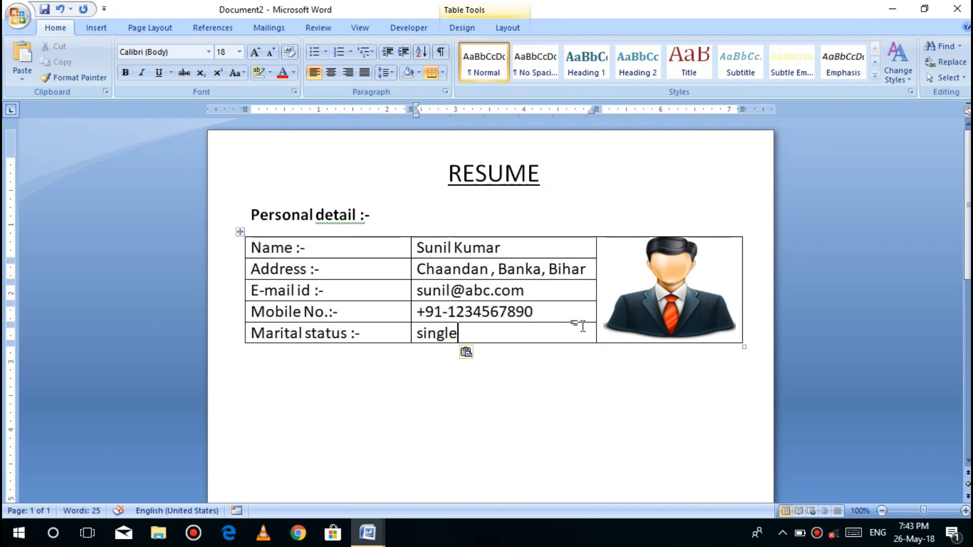
Step: Add an empty line below the personal details table and copy the heading "Educational detail :-" there from RESUME1.docx
{"action": "left_click", "coordinate": [258, 385]}
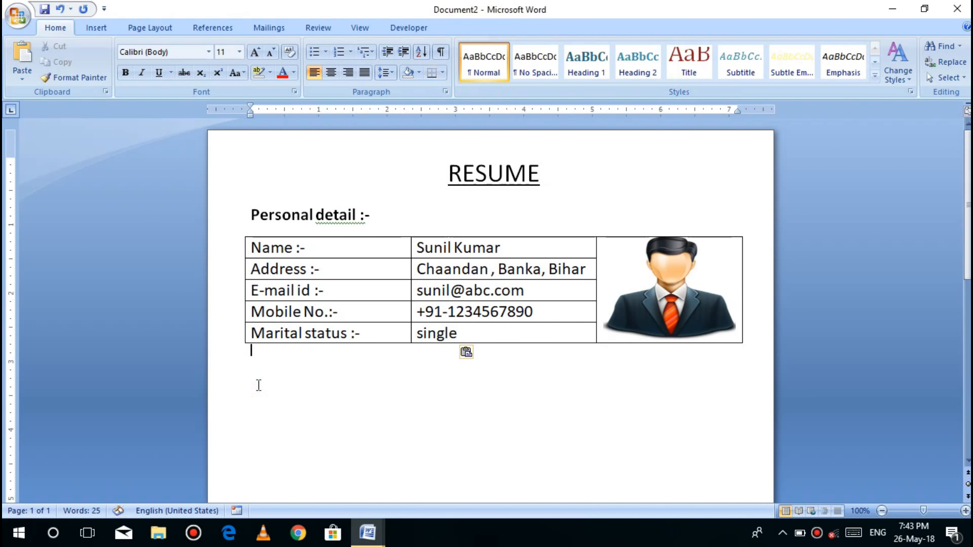
{"action": "key", "text": "Return"}
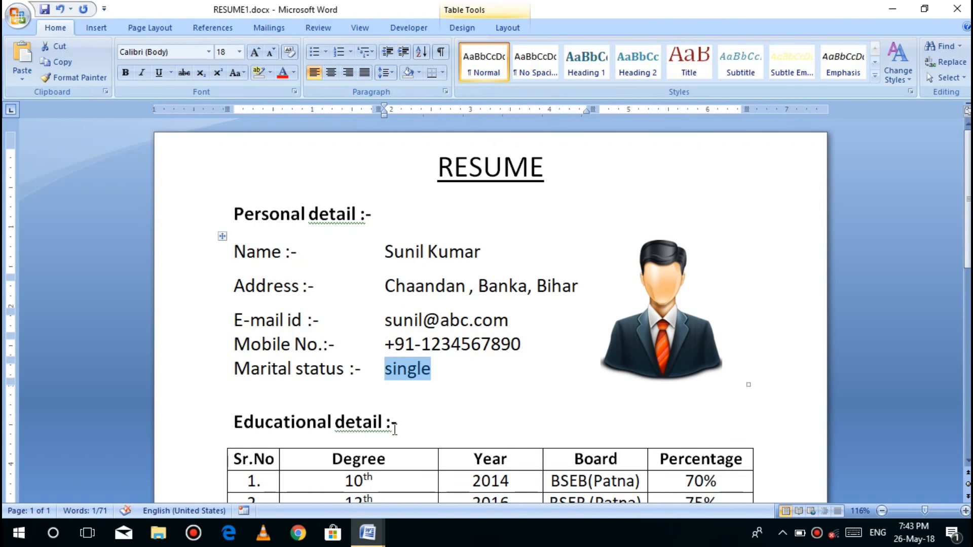
{"action": "left_click_drag", "start_coordinate": [401, 425], "coordinate": [235, 418]}
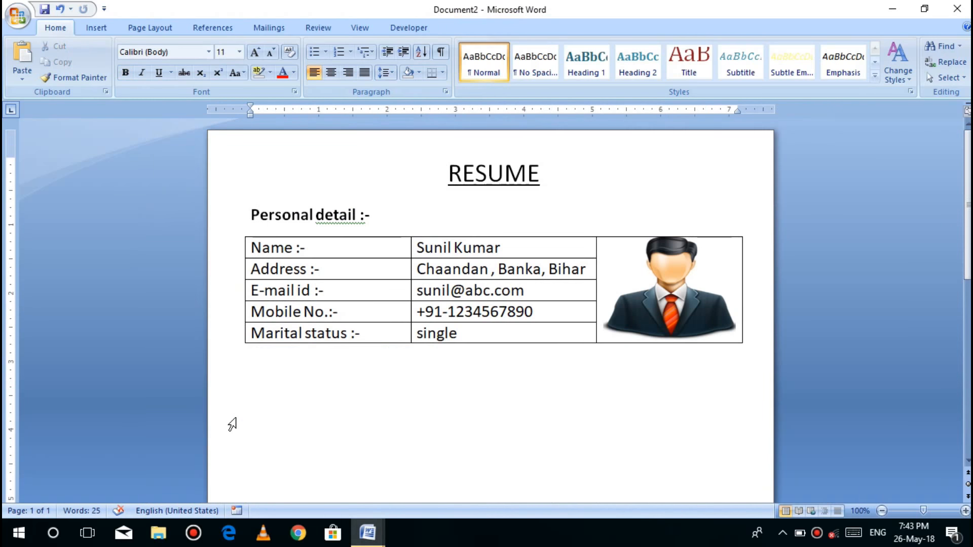
{"action": "type", "text": "Educational detail :-"}
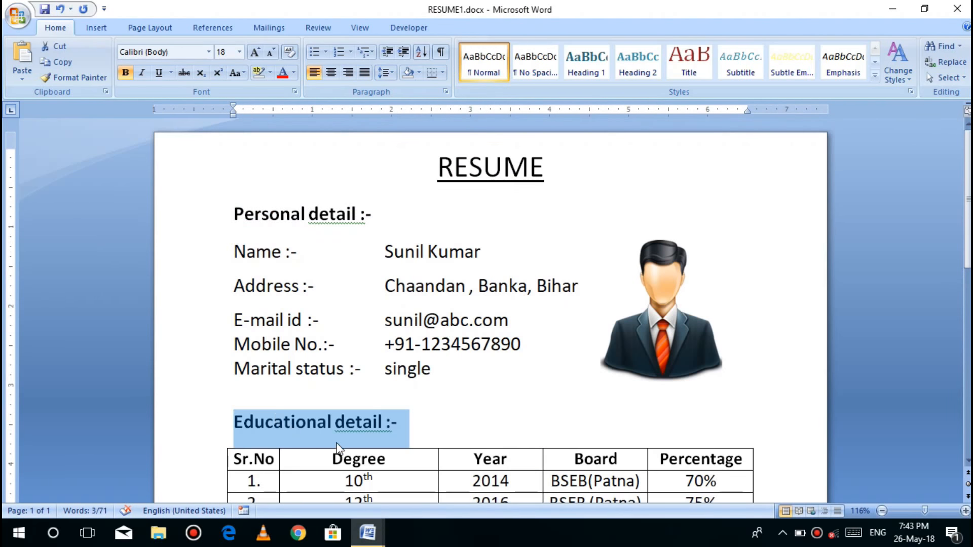
Step: Insert a table of five columns and four rows under "Educational detail :-" and copy "Sr.No" from RESUME1.docx into its first header cell
{"action": "scroll", "coordinate": [337, 443], "scroll_direction": "down", "scroll_amount": 3}
{"action": "scroll", "coordinate": [338, 443], "scroll_direction": "down", "scroll_amount": 1}
{"action": "key", "text": "alt+Tab"}
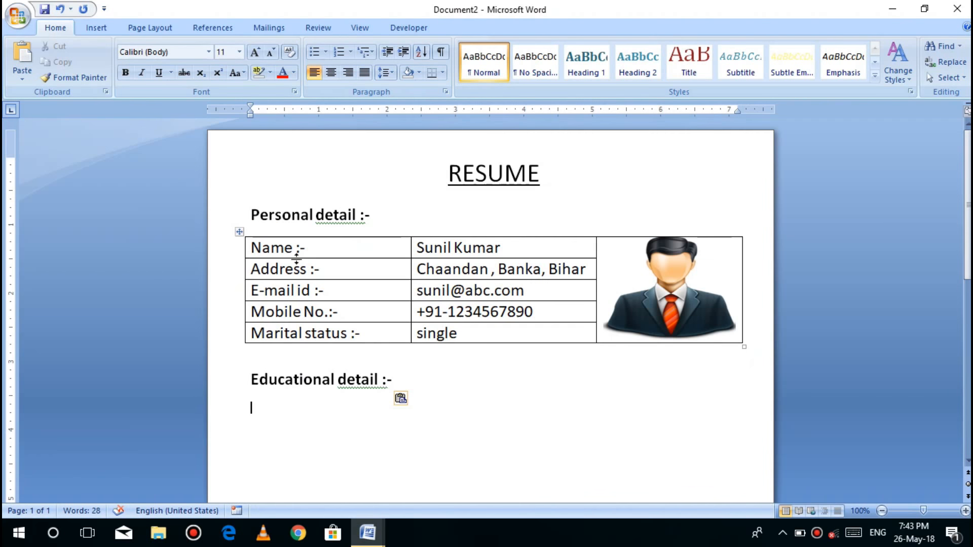
{"action": "key", "text": "alt+Tab"}
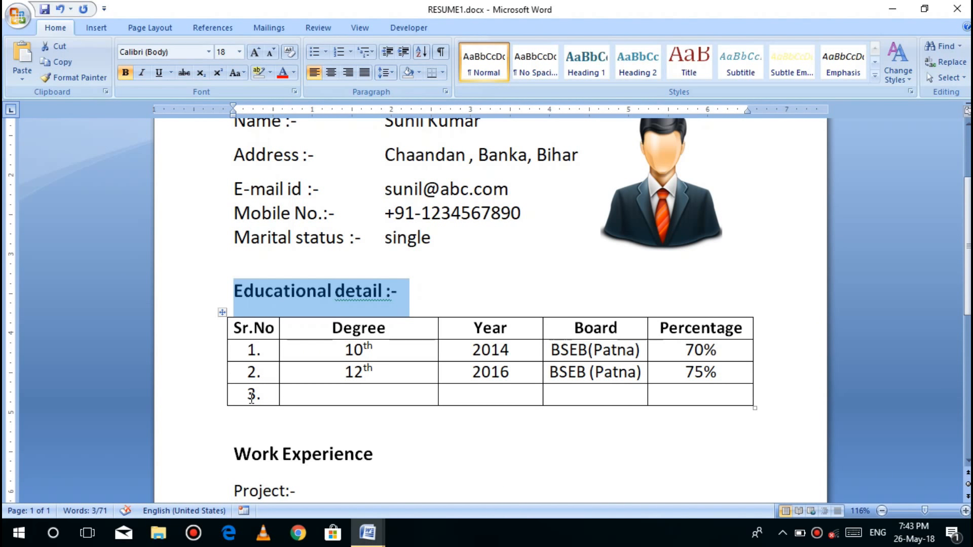
{"action": "key", "text": "alt+Tab"}
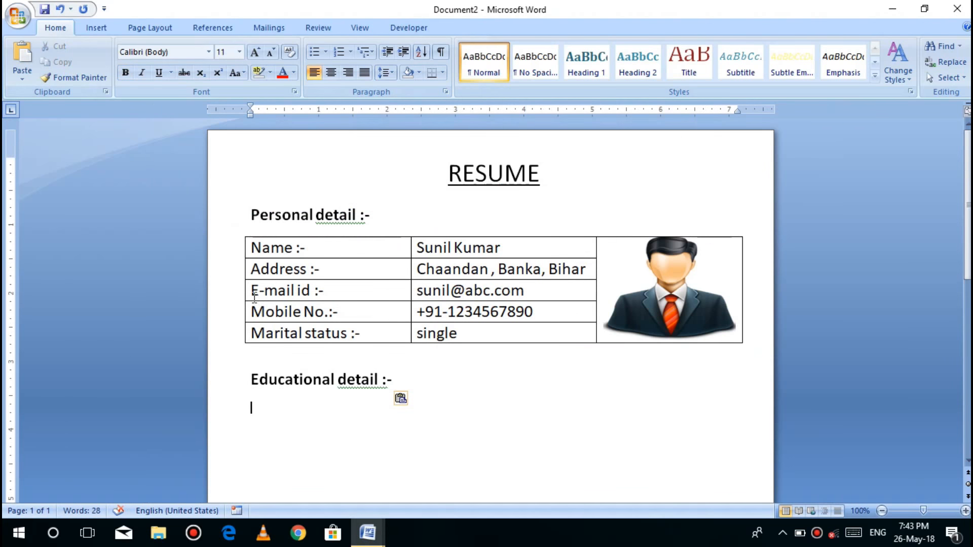
{"action": "left_click", "coordinate": [96, 28]}
{"action": "left_click", "coordinate": [119, 61]}
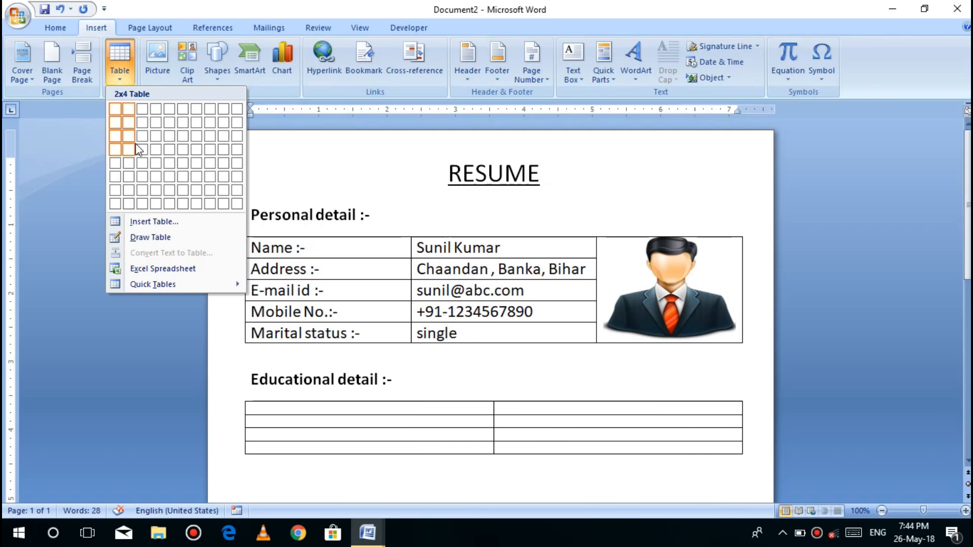
{"action": "left_click", "coordinate": [168, 151]}
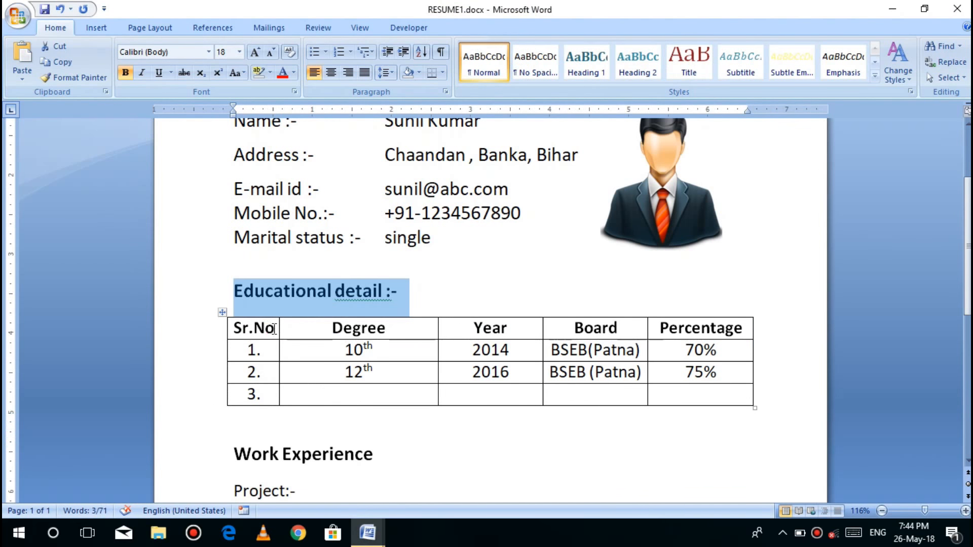
{"action": "double_click", "coordinate": [240, 327]}
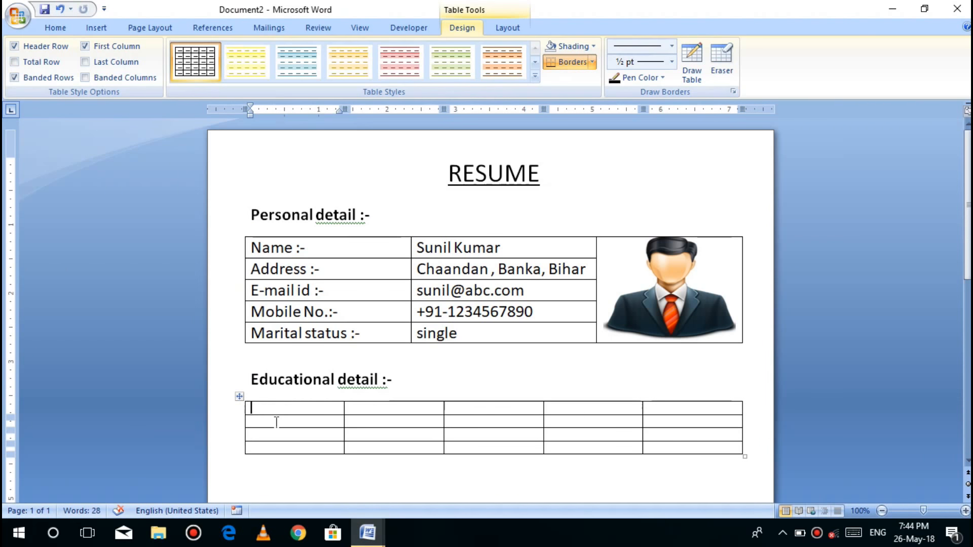
{"action": "type", "text": "Sr.No"}
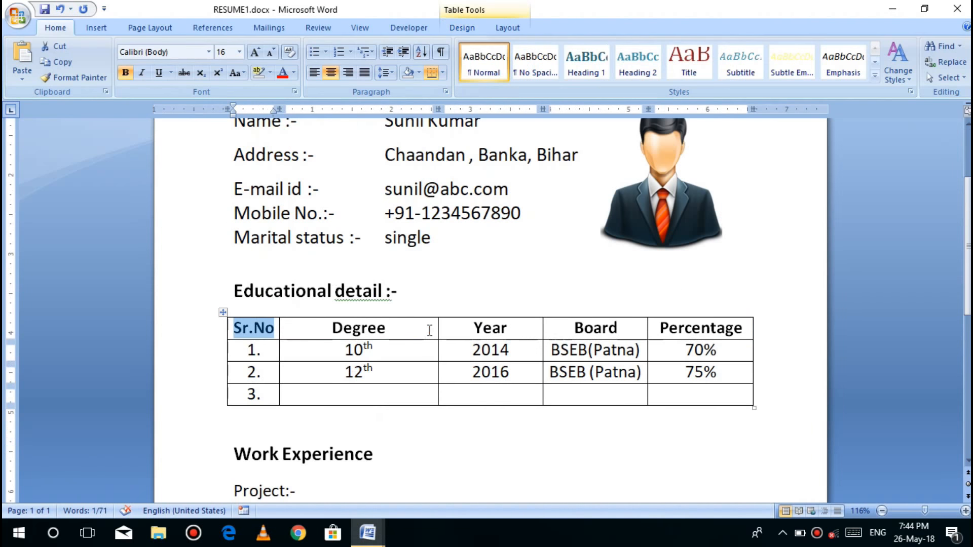
{"action": "left_click", "coordinate": [417, 330]}
{"action": "left_click_drag", "start_coordinate": [322, 332], "coordinate": [311, 333]}
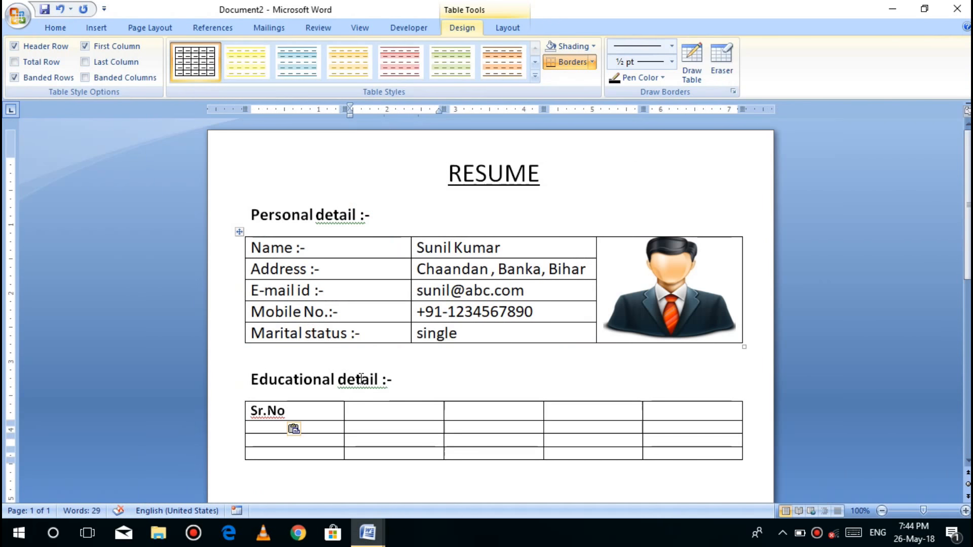
{"action": "type", "text": "Sr.No"}
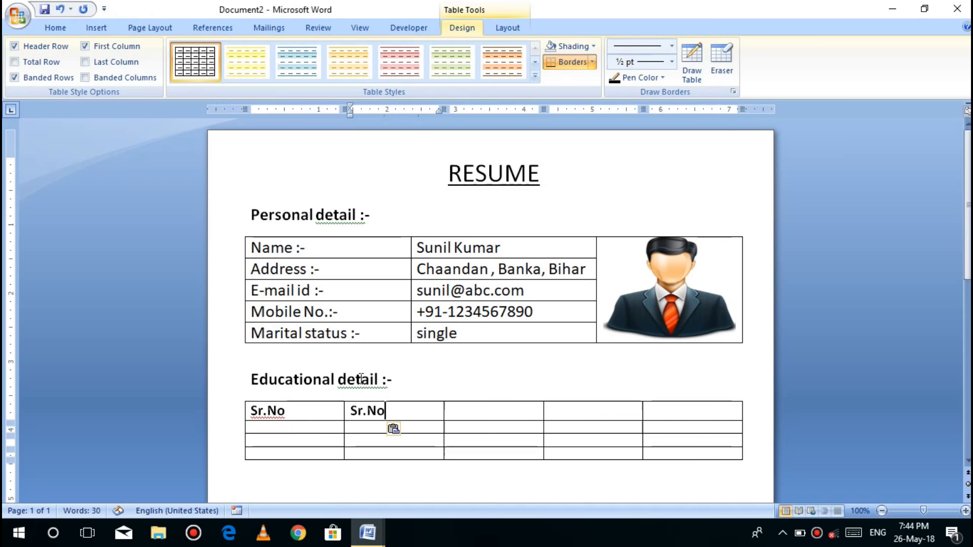
{"action": "key", "text": "alt"}
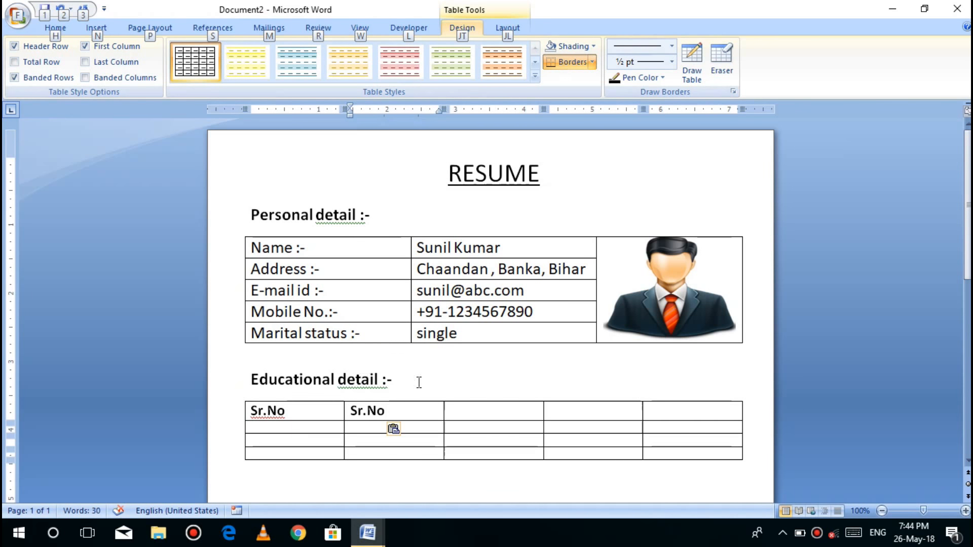
{"action": "key", "text": "Escape"}
{"action": "key", "text": "BackSpace"}
{"action": "key", "text": "BackSpace"}
{"action": "key", "text": "BackSpace"}
{"action": "key", "text": "BackSpace"}
{"action": "key", "text": "BackSpace"}
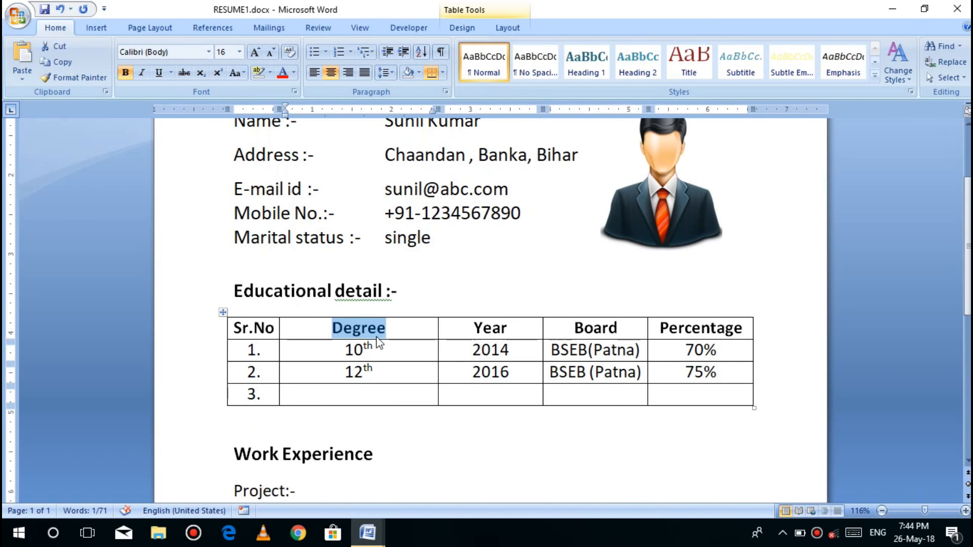
Step: Copy the headers "Degree" and "Year" from RESUME1.docx into the second and third header cells of the educational table
{"action": "key", "text": "alt+Tab"}
{"action": "type", "text": "Degree"}
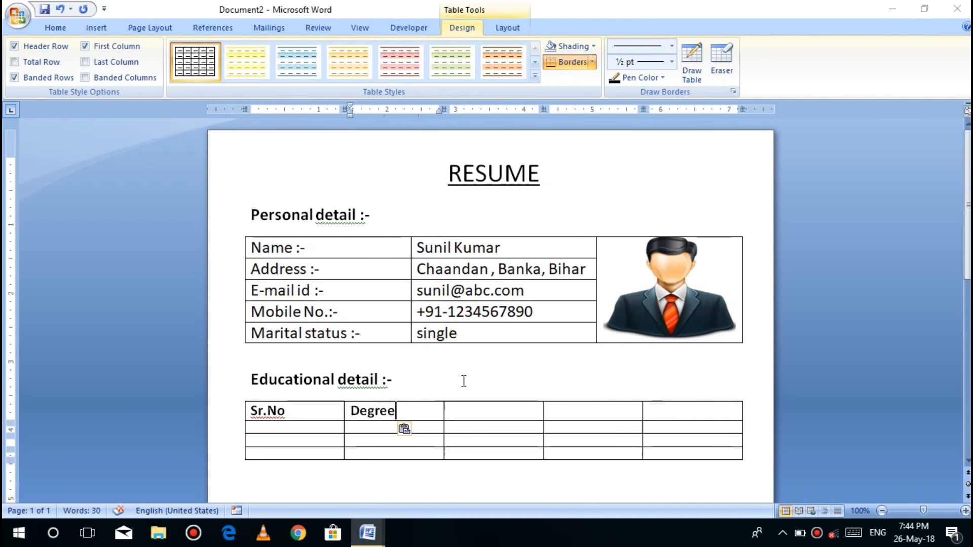
{"action": "key", "text": "alt+Tab"}
{"action": "left_click_drag", "start_coordinate": [513, 331], "coordinate": [467, 327]}
{"action": "key", "text": "ctrl+c"}
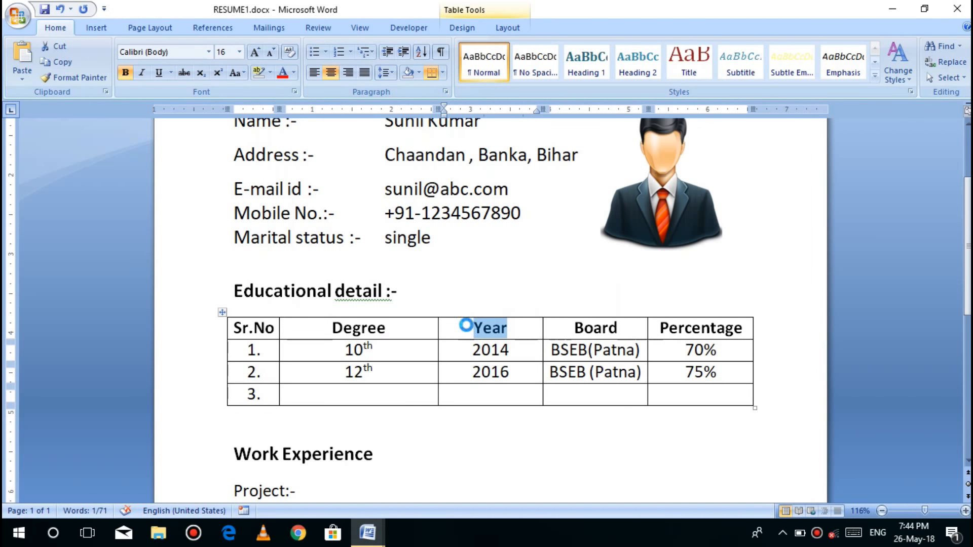
{"action": "key", "text": "alt+Tab"}
{"action": "left_click", "coordinate": [463, 410]}
{"action": "key", "text": "ctrl+v"}
Step: Copy the header "Board" from RESUME1.docx into the fourth header cell of the educational table
{"action": "key", "text": "Tab"}
{"action": "key", "text": "alt+Tab"}
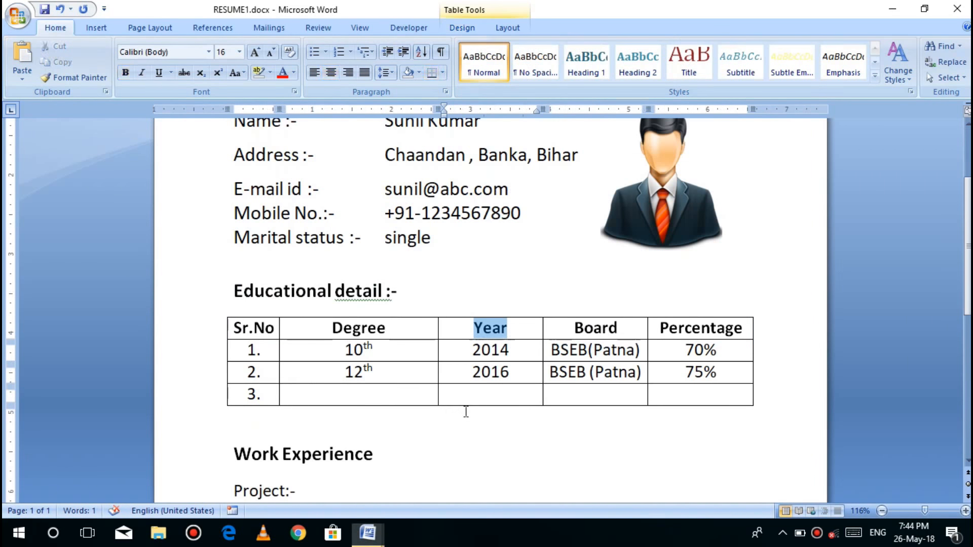
{"action": "left_click_drag", "start_coordinate": [622, 328], "coordinate": [558, 329]}
{"action": "key", "text": "ctrl+c"}
{"action": "key", "text": "alt+Tab"}
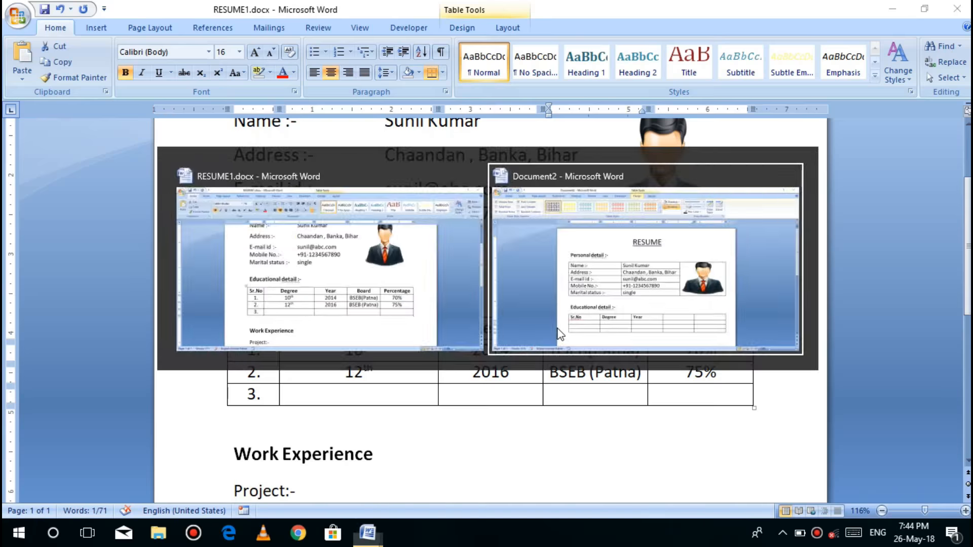
{"action": "key", "text": "ctrl+v"}
Step: Copy the header "Percentage" from RESUME1.docx into the last header cell of the educational table
{"action": "key", "text": "alt+Tab"}
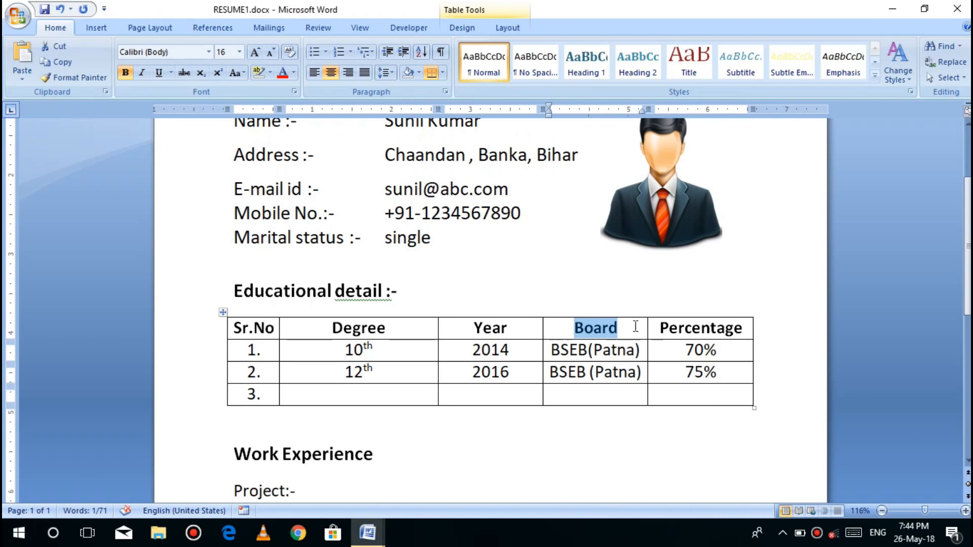
{"action": "left_click_drag", "start_coordinate": [742, 328], "coordinate": [662, 338]}
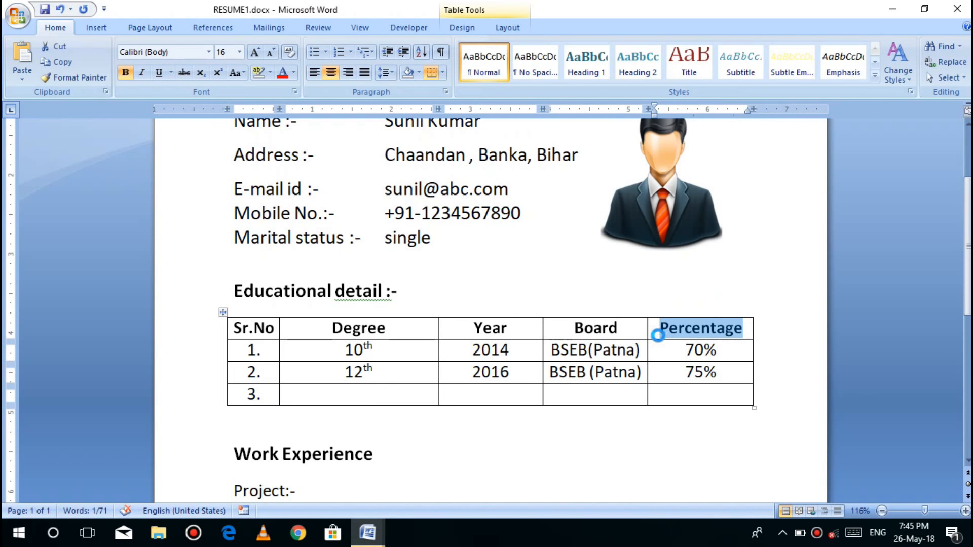
{"action": "key", "text": "ctrl+c"}
{"action": "key", "text": "alt+Tab"}
{"action": "key", "text": "ctrl+v"}
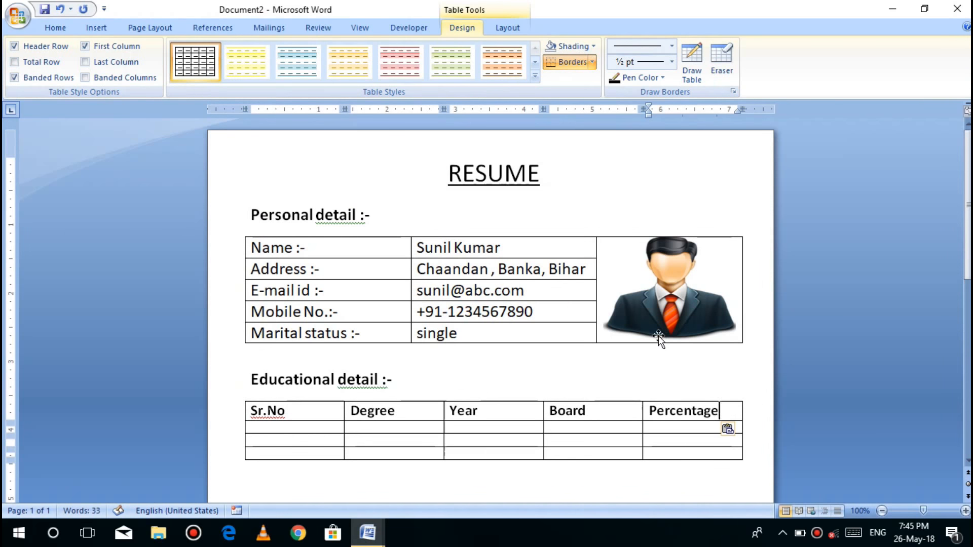
Step: Ignore the spelling flag on "Sr.No" and narrow the first column of the educational table to fit its header
{"action": "left_click", "coordinate": [256, 427]}
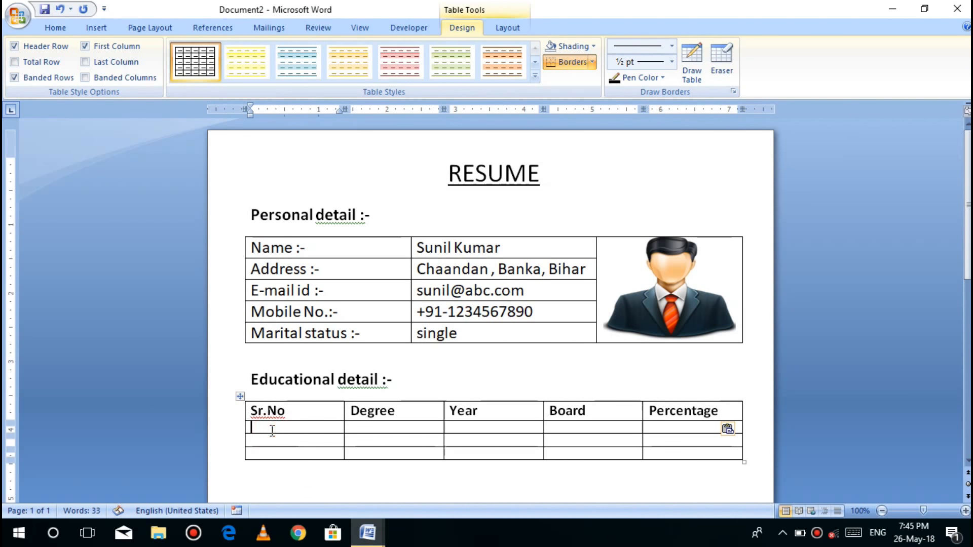
{"action": "right_click", "coordinate": [267, 413]}
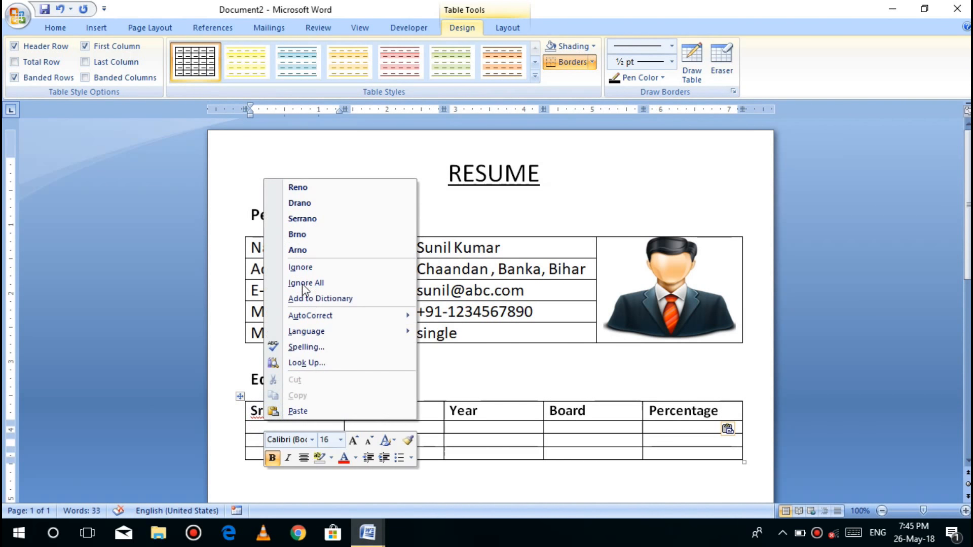
{"action": "left_click", "coordinate": [347, 267]}
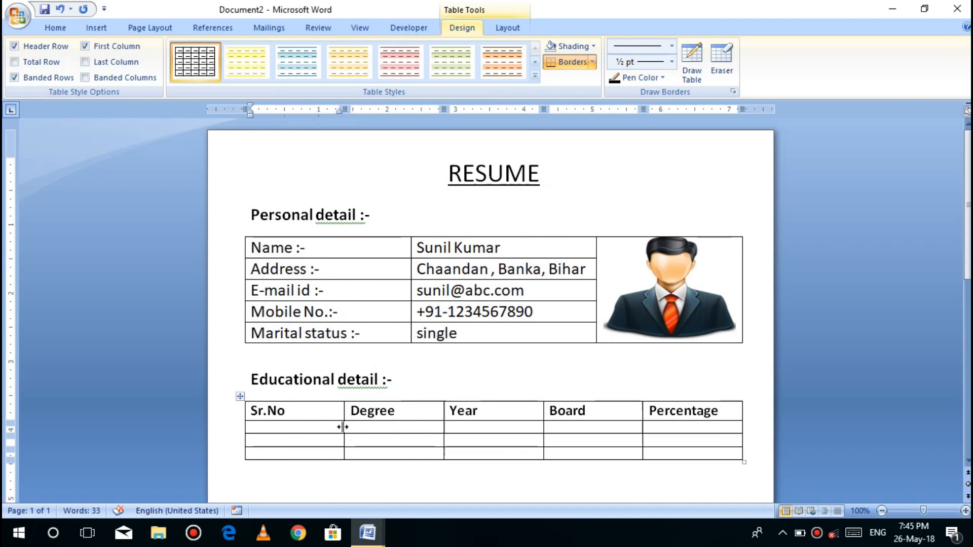
{"action": "left_click_drag", "start_coordinate": [344, 428], "coordinate": [289, 428]}
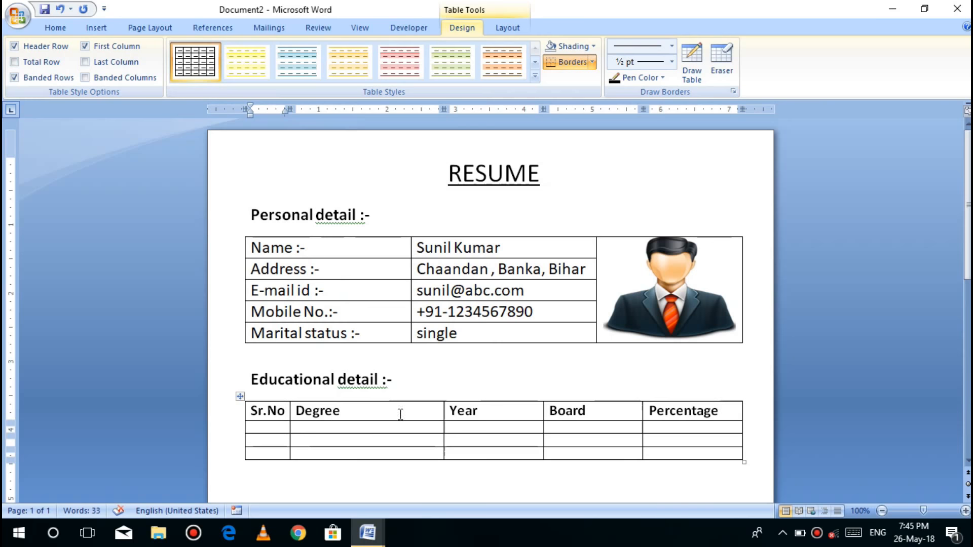
Step: Copy the serial number "1." from RESUME1.docx into the cell below "Sr.No" in the educational table
{"action": "left_click", "coordinate": [259, 428]}
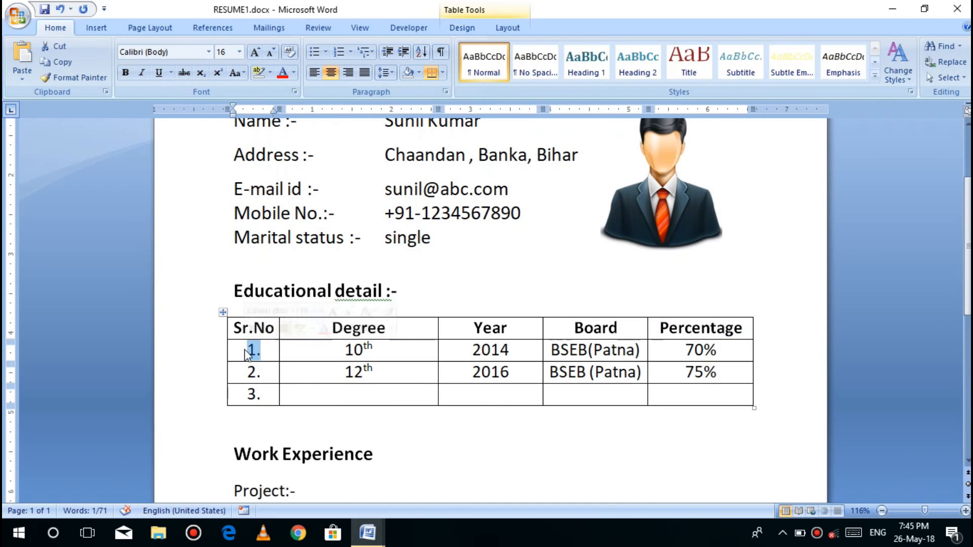
{"action": "key", "text": "ctrl+c"}
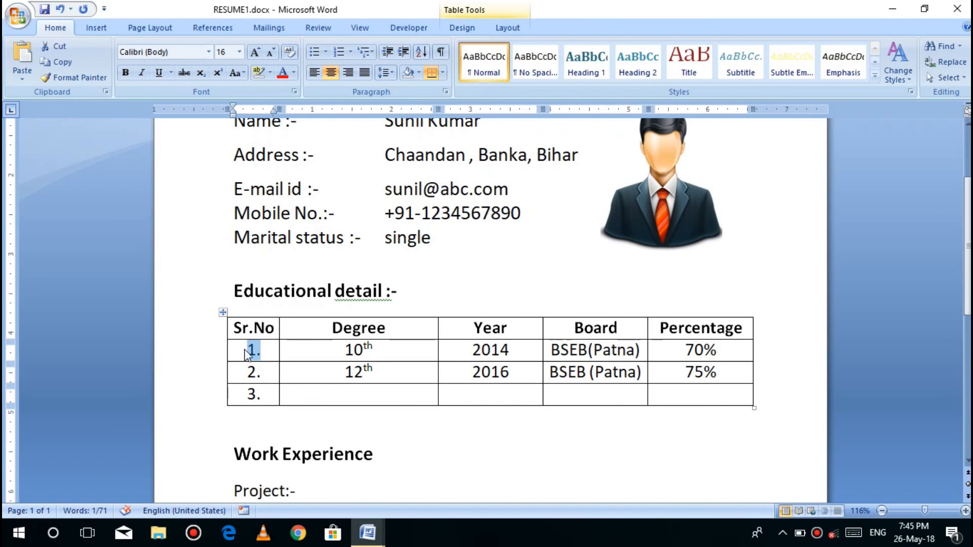
{"action": "key", "text": "alt+Tab"}
{"action": "key", "text": "ctrl+v"}
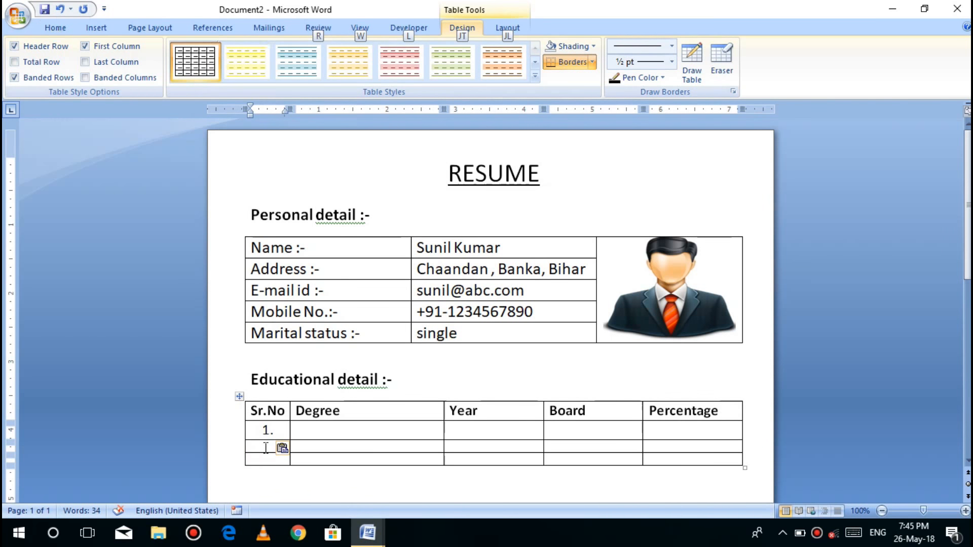
Step: Copy the serial number "2." from RESUME1.docx into the next Sr.No cell, centred
{"action": "key", "text": "alt+Tab"}
{"action": "left_click_drag", "start_coordinate": [265, 375], "coordinate": [235, 375]}
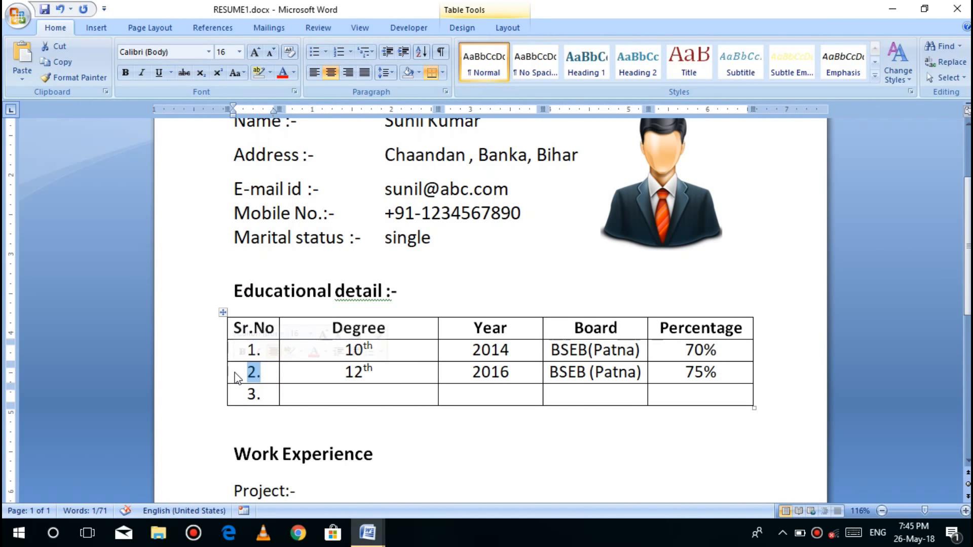
{"action": "key", "text": "alt+Tab"}
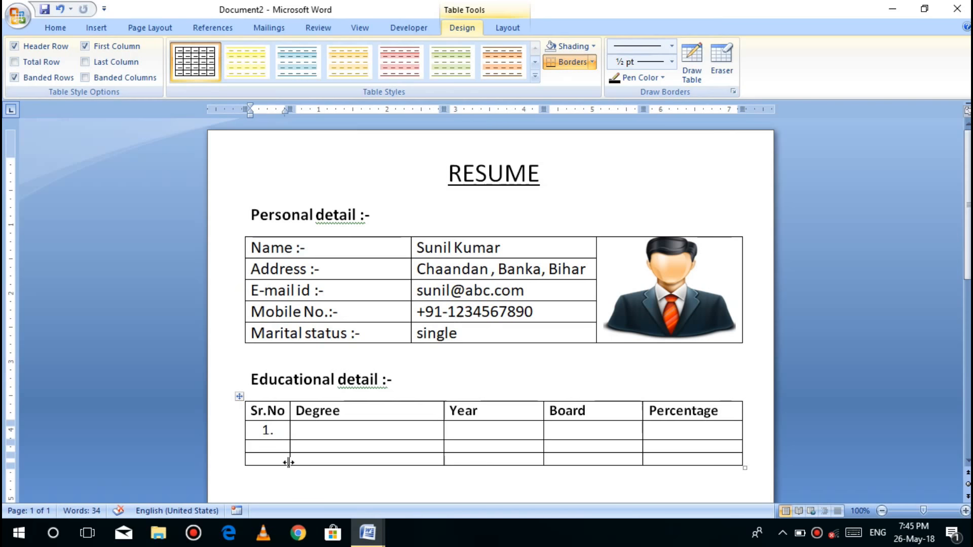
{"action": "key", "text": "ctrl+e"}
{"action": "key", "text": "alt"}
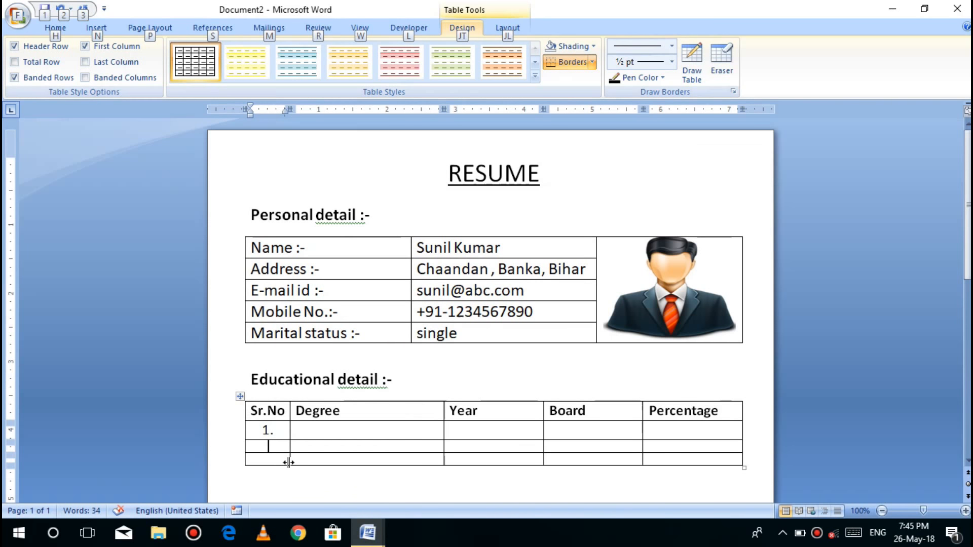
{"action": "left_click", "coordinate": [272, 449]}
{"action": "key", "text": "ctrl+v"}
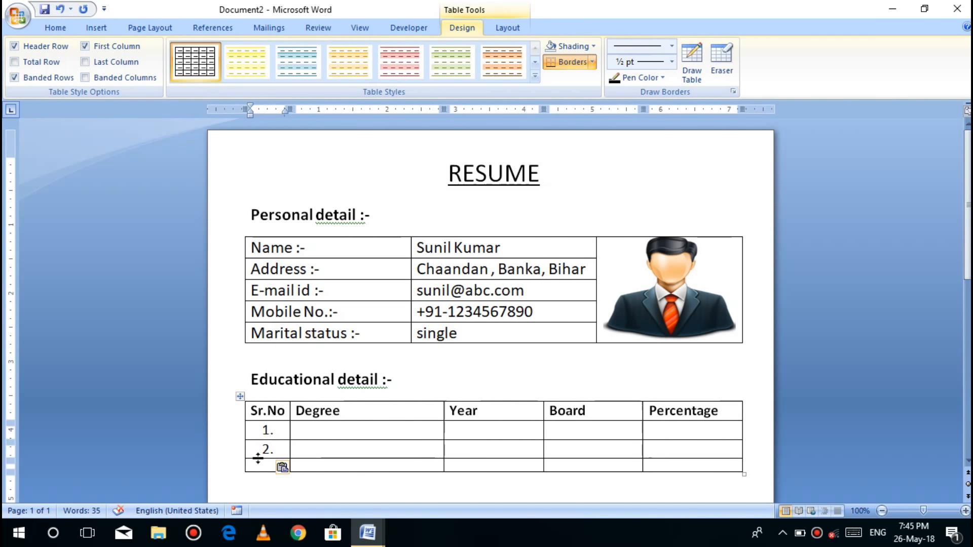
Step: Copy the serial number "3." from RESUME1.docx into the last Sr.No cell of the educational table
{"action": "left_click", "coordinate": [262, 462]}
{"action": "key", "text": "alt+Tab"}
{"action": "left_click_drag", "start_coordinate": [262, 390], "coordinate": [236, 400]}
{"action": "key", "text": "ctrl+c"}
{"action": "key", "text": "alt+Tab"}
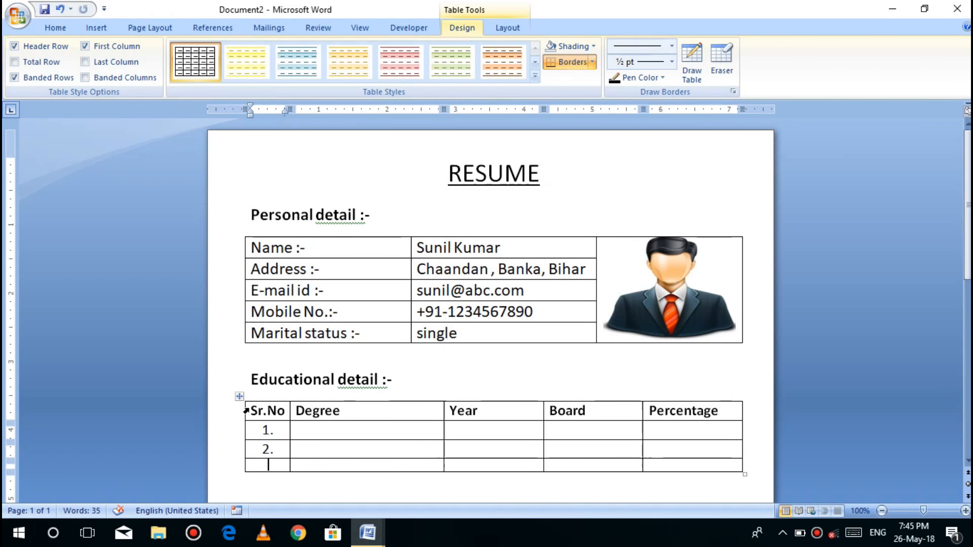
{"action": "key", "text": "ctrl+v"}
Step: Copy the degree "10th" and the year "2014" from RESUME1.docx into row 1 of the educational table
{"action": "key", "text": "alt+Tab"}
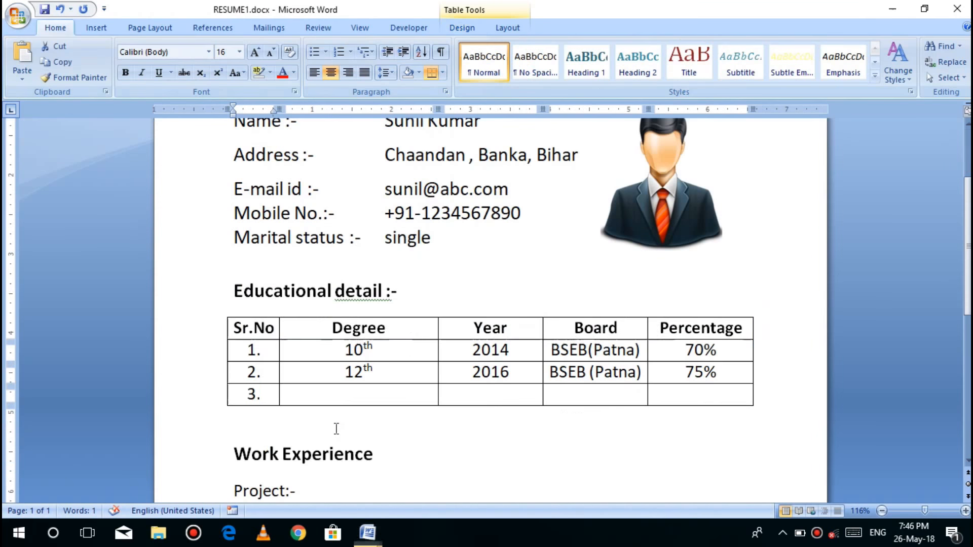
{"action": "left_click_drag", "start_coordinate": [377, 350], "coordinate": [342, 346]}
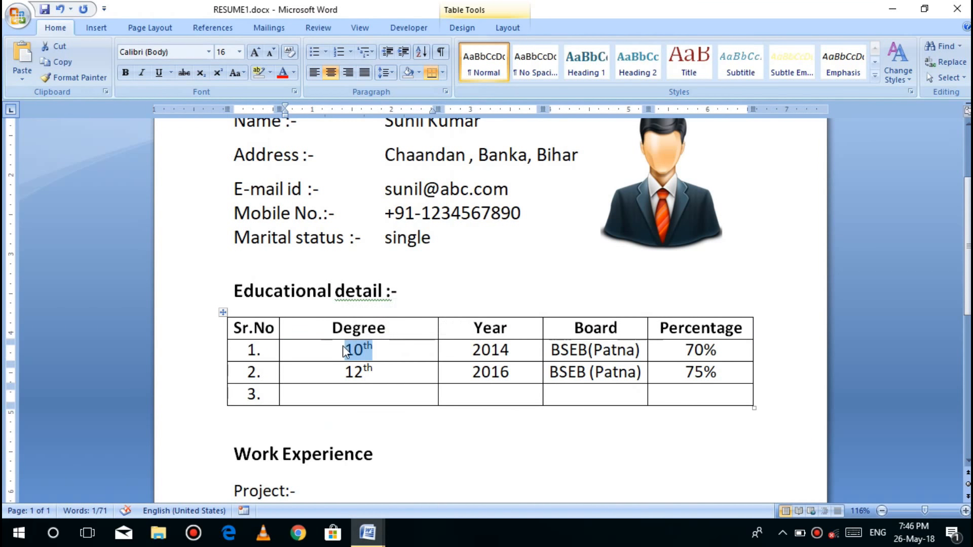
{"action": "key", "text": "alt+Tab"}
{"action": "key", "text": "ctrl+v"}
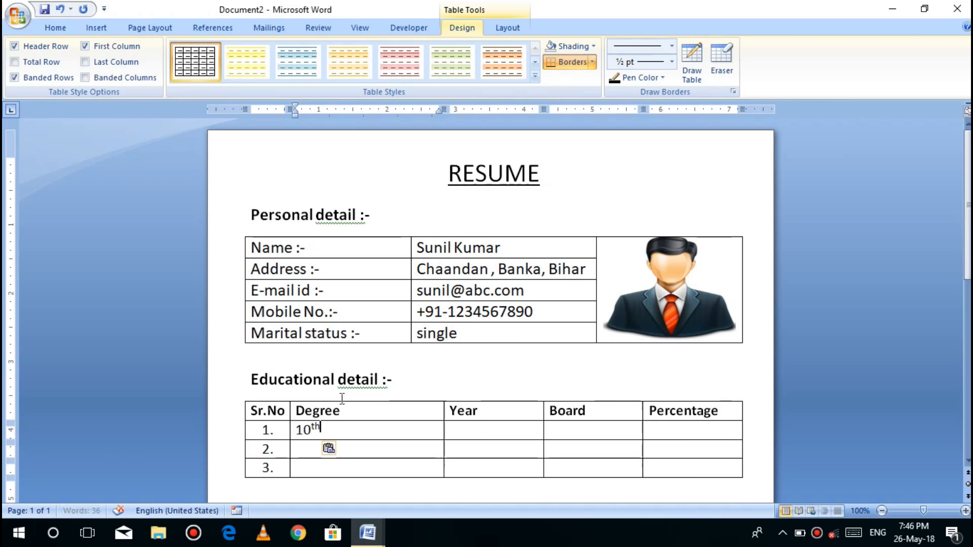
{"action": "left_click", "coordinate": [473, 428]}
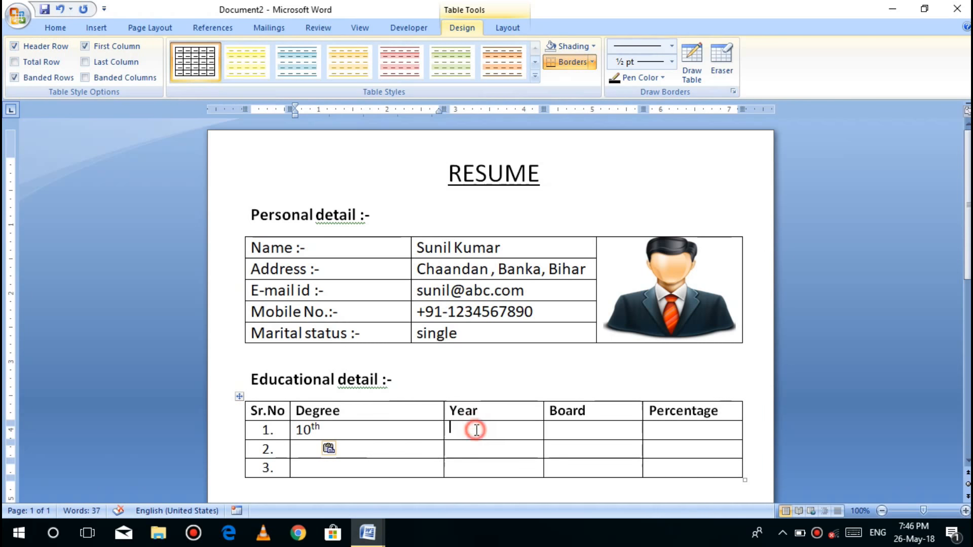
{"action": "key", "text": "alt+Tab"}
{"action": "left_click_drag", "start_coordinate": [524, 349], "coordinate": [451, 349]}
{"action": "key", "text": "ctrl+c"}
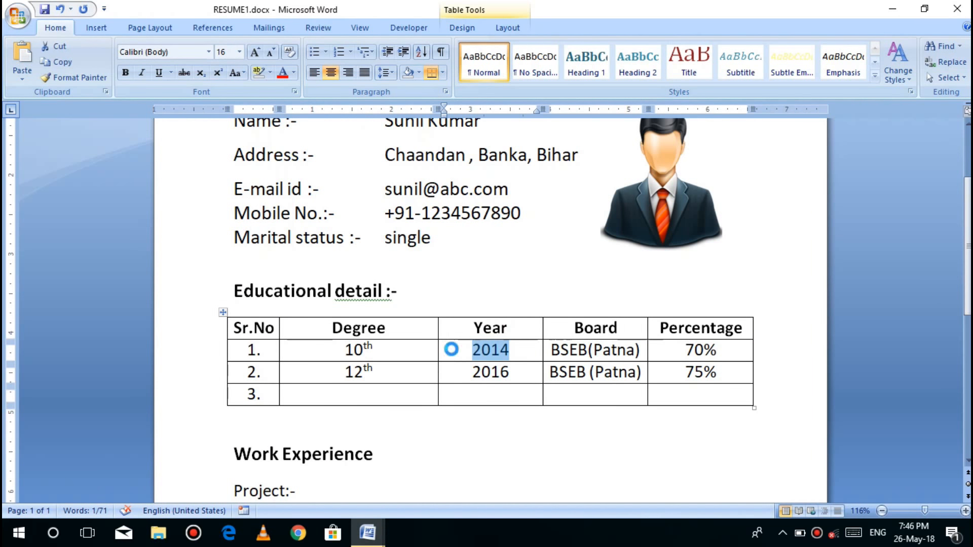
{"action": "key", "text": "alt+Tab"}
{"action": "key", "text": "ctrl+v"}
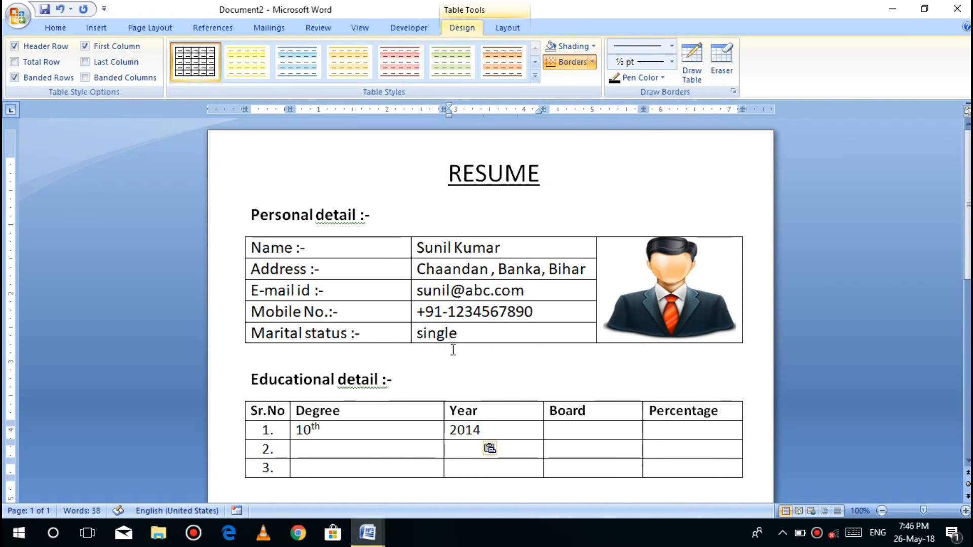
Step: Copy the board "BSEB(Patna)" and the percentage "70%" from RESUME1.docx into row 1 of the educational table
{"action": "key", "text": "alt+Tab"}
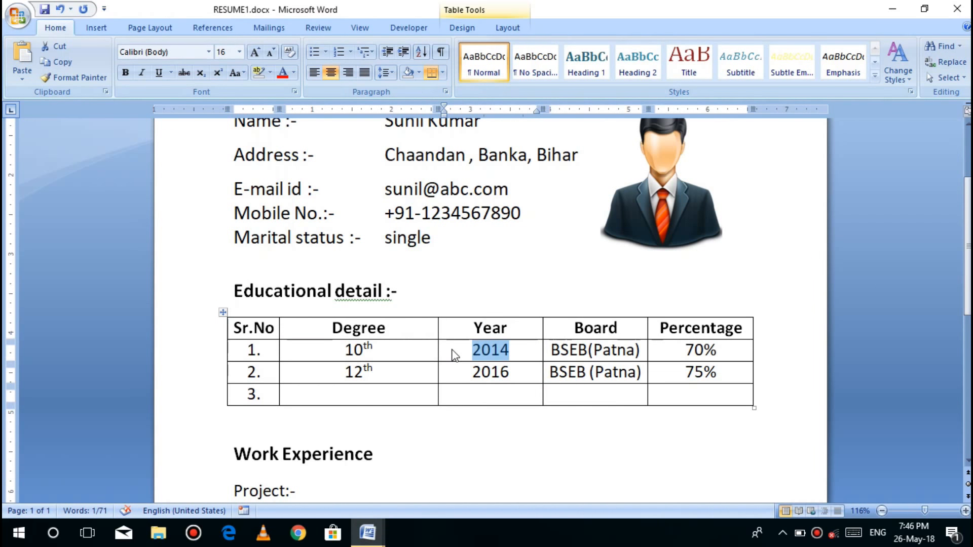
{"action": "left_click_drag", "start_coordinate": [645, 350], "coordinate": [550, 349]}
{"action": "key", "text": "ctrl+c"}
{"action": "key", "text": "alt+Tab"}
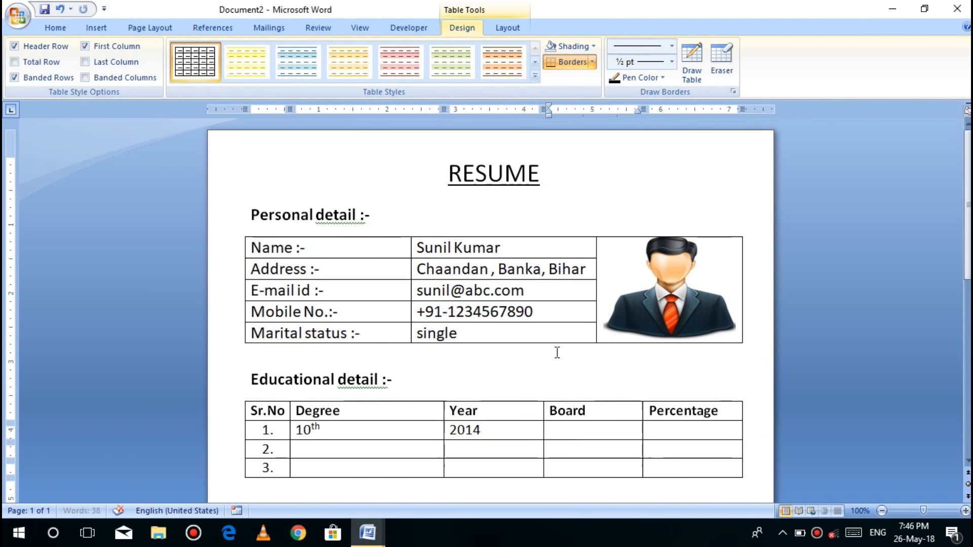
{"action": "key", "text": "ctrl+v"}
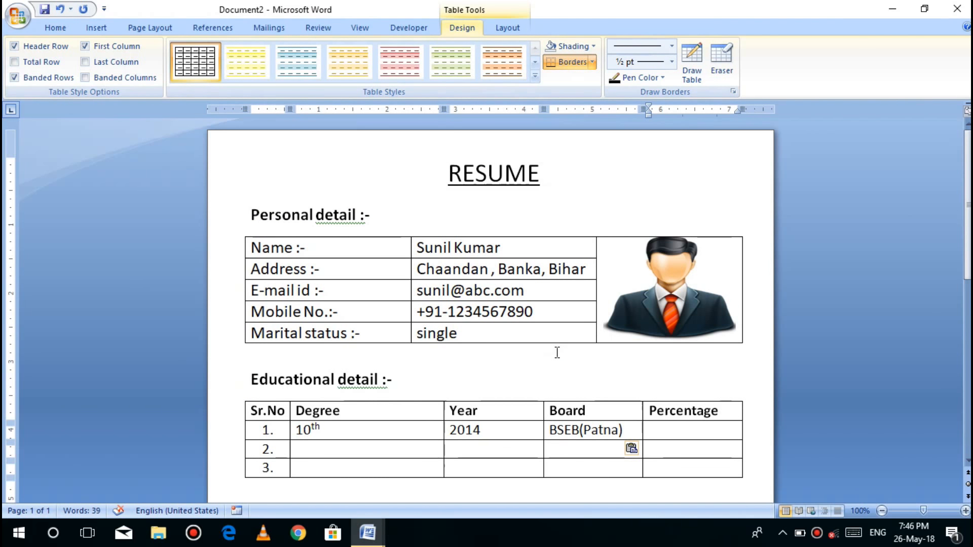
{"action": "key", "text": "alt+Tab"}
{"action": "left_click_drag", "start_coordinate": [722, 346], "coordinate": [685, 348]}
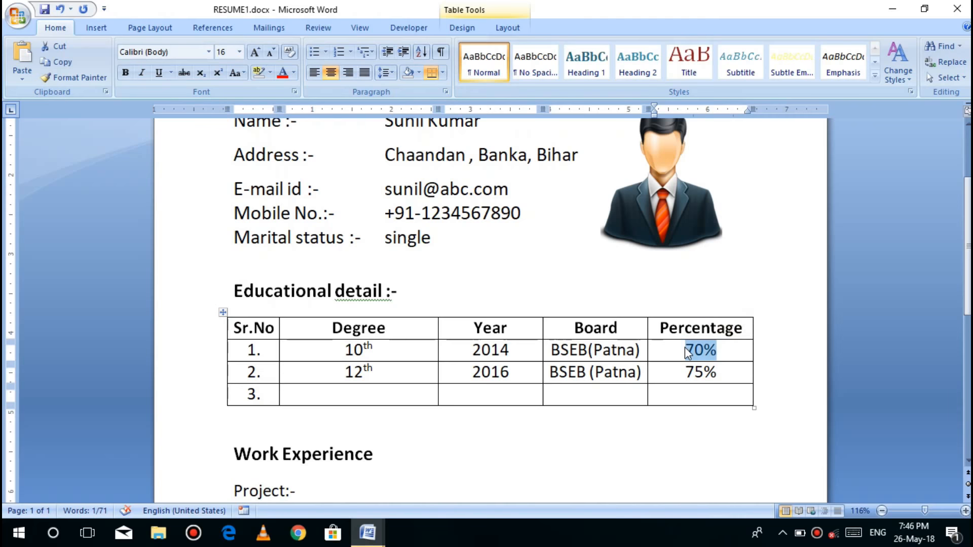
{"action": "key", "text": "alt+Tab"}
{"action": "key", "text": "ctrl+v"}
Step: Copy the degree "12th" from RESUME1.docx into the Degree cell of row 2
{"action": "left_click", "coordinate": [324, 450]}
{"action": "key", "text": "alt+Tab"}
{"action": "left_click_drag", "start_coordinate": [400, 372], "coordinate": [313, 371]}
{"action": "key", "text": "ctrl+c"}
{"action": "key", "text": "alt+Tab"}
{"action": "key", "text": "ctrl+v"}
{"action": "key", "text": "Tab"}
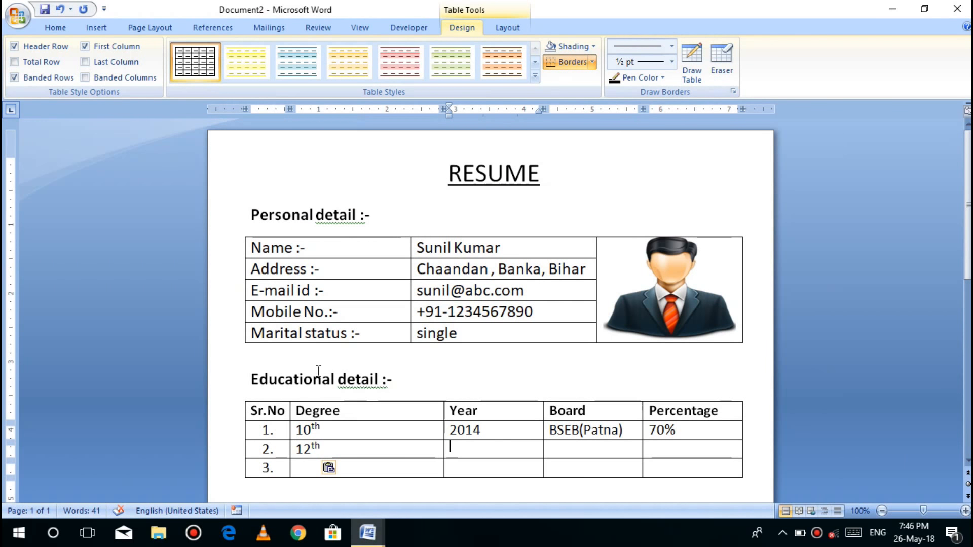
Step: Copy the year "2016" from RESUME1.docx into the Year cell of row 2
{"action": "key", "text": "alt+Tab"}
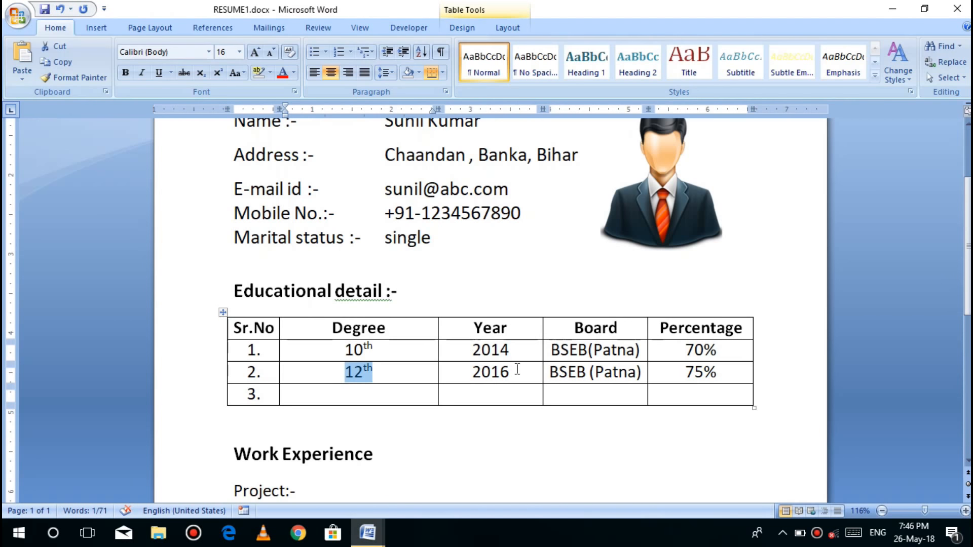
{"action": "left_click_drag", "start_coordinate": [517, 369], "coordinate": [470, 374]}
{"action": "key", "text": "ctrl+c"}
{"action": "key", "text": "alt+Tab"}
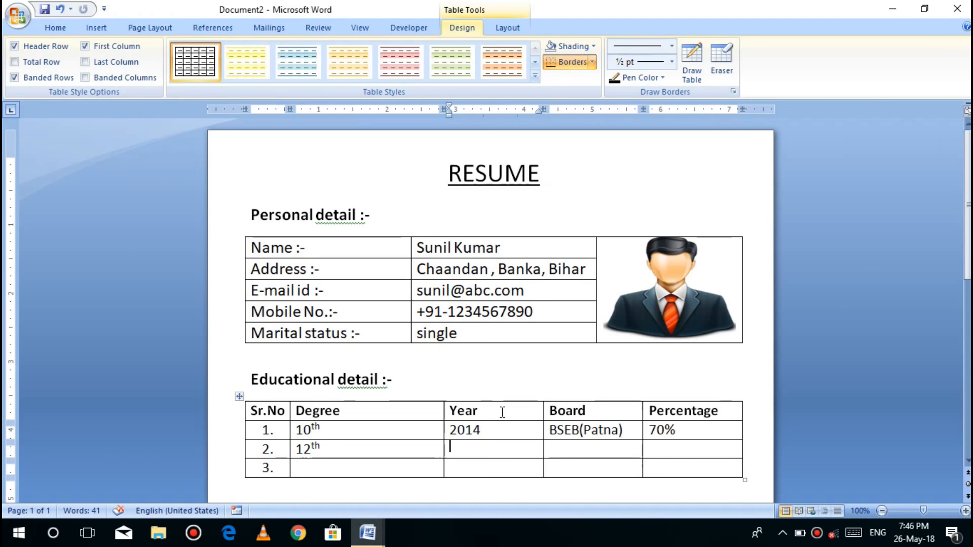
{"action": "key", "text": "ctrl+v"}
{"action": "key", "text": "Tab"}
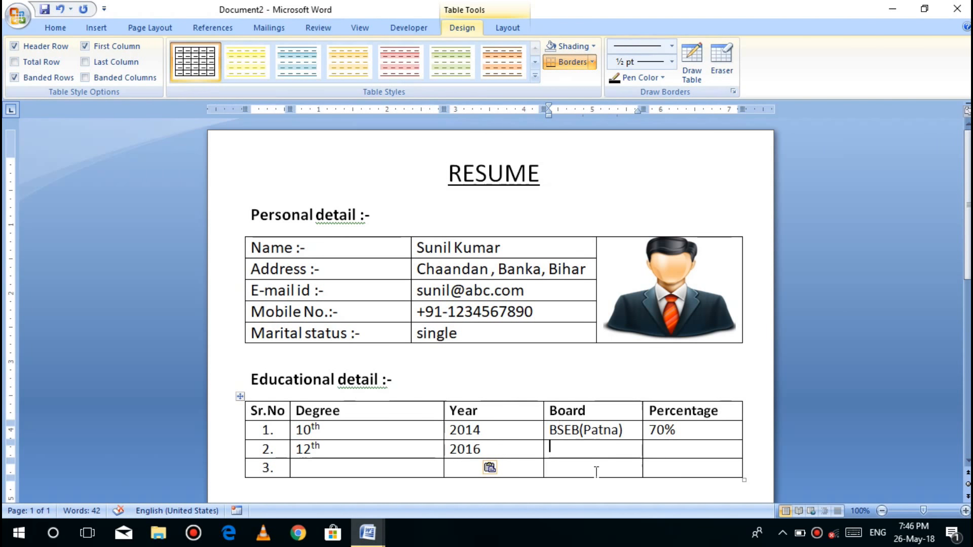
Step: Fill row 2 with "BSEB(Patna)" copied from the Board cell above and "75%" copied from RESUME1.docx
{"action": "left_click_drag", "start_coordinate": [625, 430], "coordinate": [551, 432]}
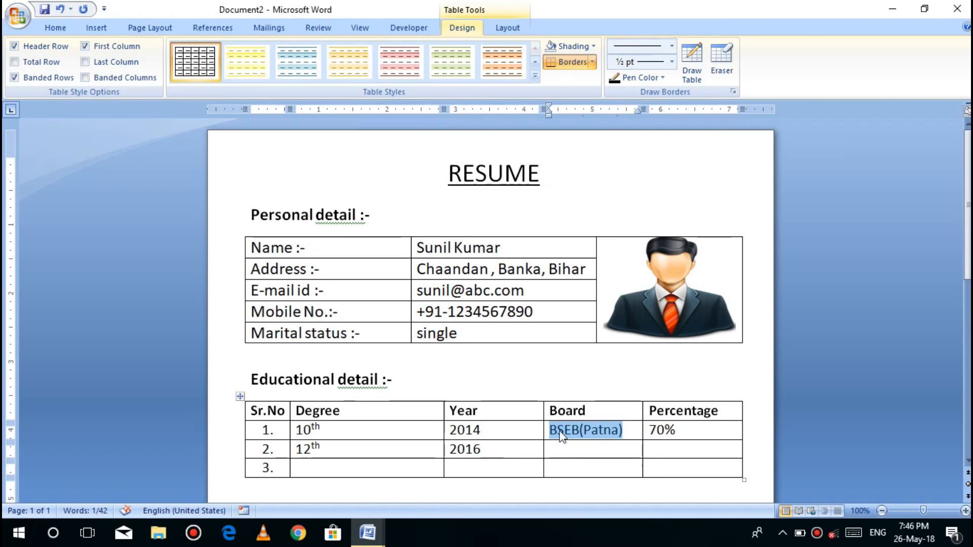
{"action": "key", "text": "ctrl+c"}
{"action": "left_click", "coordinate": [563, 453]}
{"action": "key", "text": "ctrl+v"}
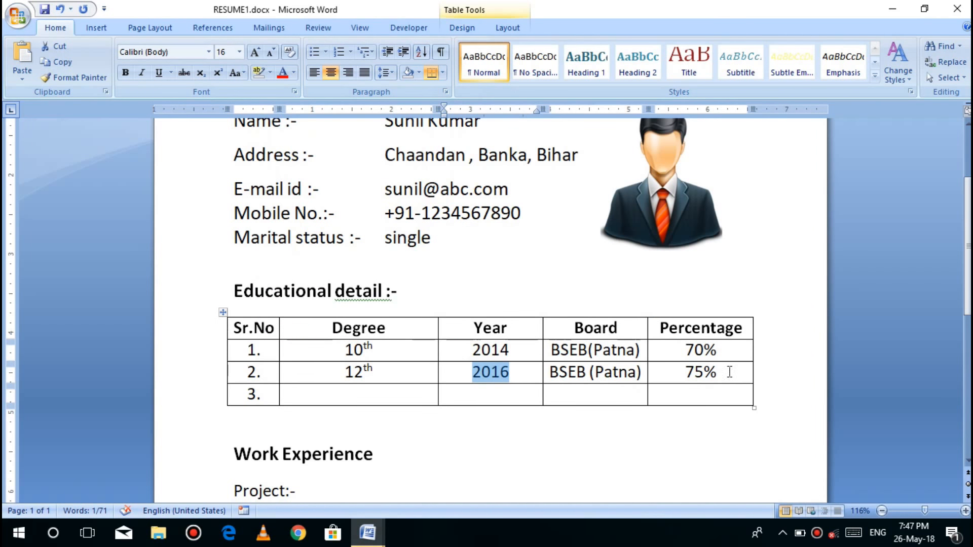
{"action": "left_click_drag", "start_coordinate": [724, 369], "coordinate": [675, 375]}
{"action": "key", "text": "ctrl+c"}
{"action": "key", "text": "alt+Tab"}
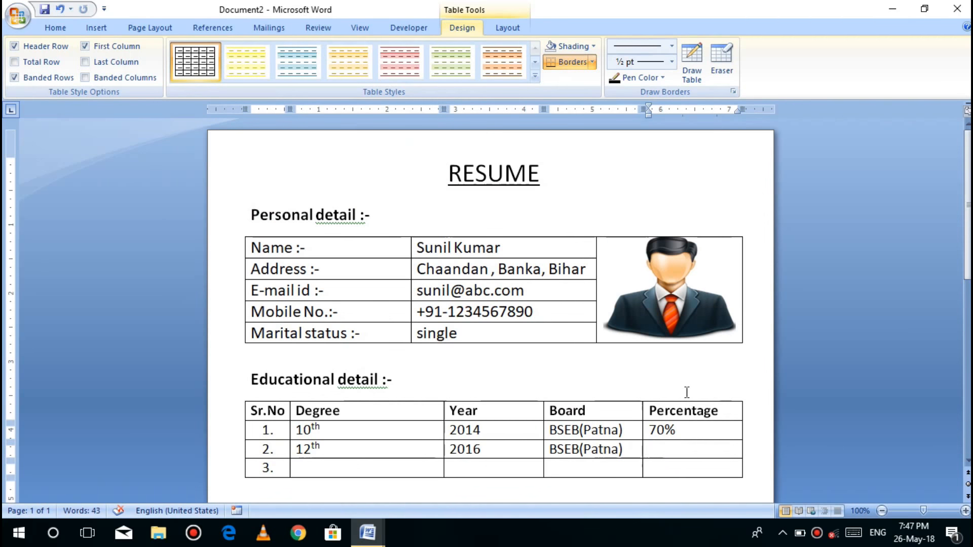
{"action": "key", "text": "ctrl+v"}
Step: Copy the heading "Work Experience" from RESUME1.docx to the line below the educational table
{"action": "scroll", "coordinate": [430, 405], "scroll_direction": "down", "scroll_amount": 3}
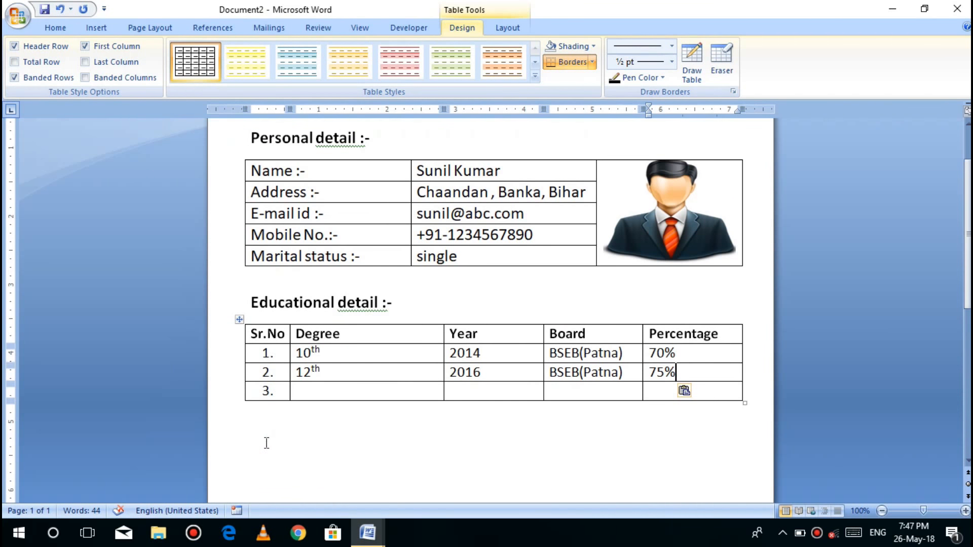
{"action": "left_click", "coordinate": [265, 441]}
{"action": "key", "text": "alt+Tab"}
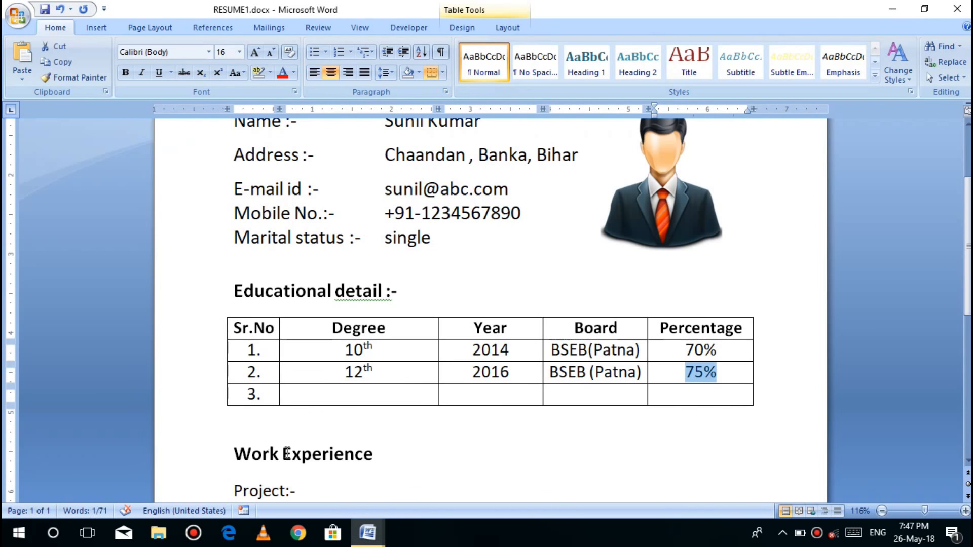
{"action": "left_click_drag", "start_coordinate": [379, 466], "coordinate": [226, 445]}
{"action": "key", "text": "alt+Tab"}
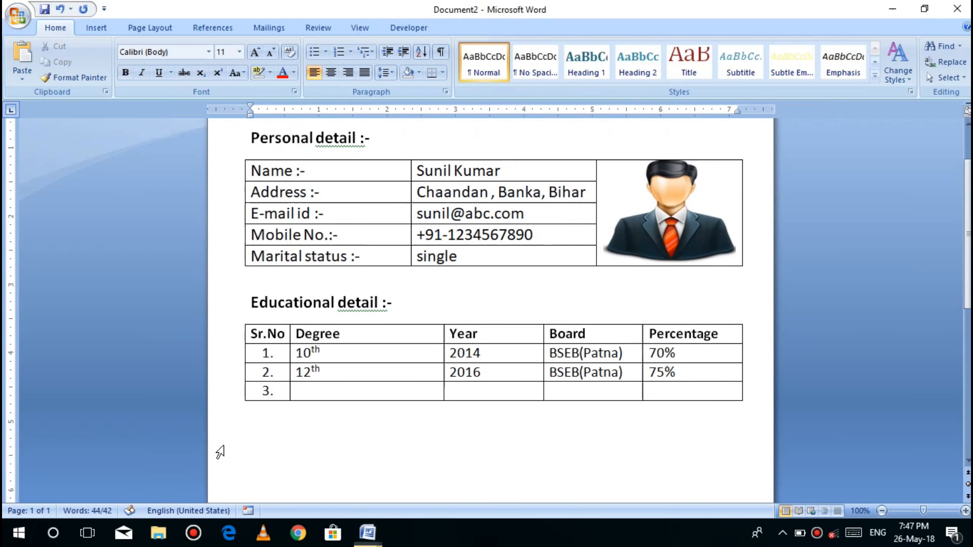
{"action": "key", "text": "ctrl+v"}
Step: Copy the text from "Project:-" through the declaration and the "Date: -" / "Signature" line from RESUME1.docx to below the Work Experience heading
{"action": "scroll", "coordinate": [220, 451], "scroll_direction": "down", "scroll_amount": 4}
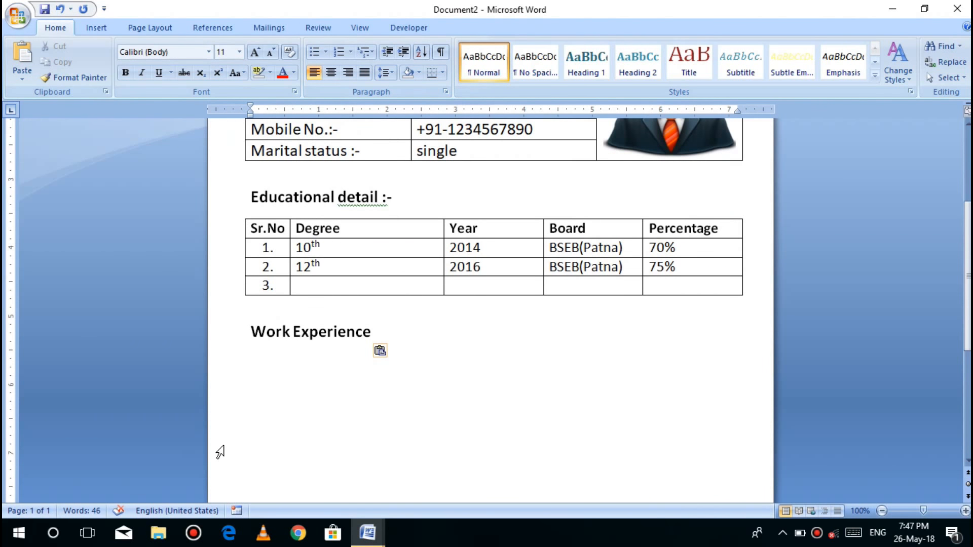
{"action": "key", "text": "alt+Tab"}
{"action": "left_click_drag", "start_coordinate": [306, 490], "coordinate": [216, 501]}
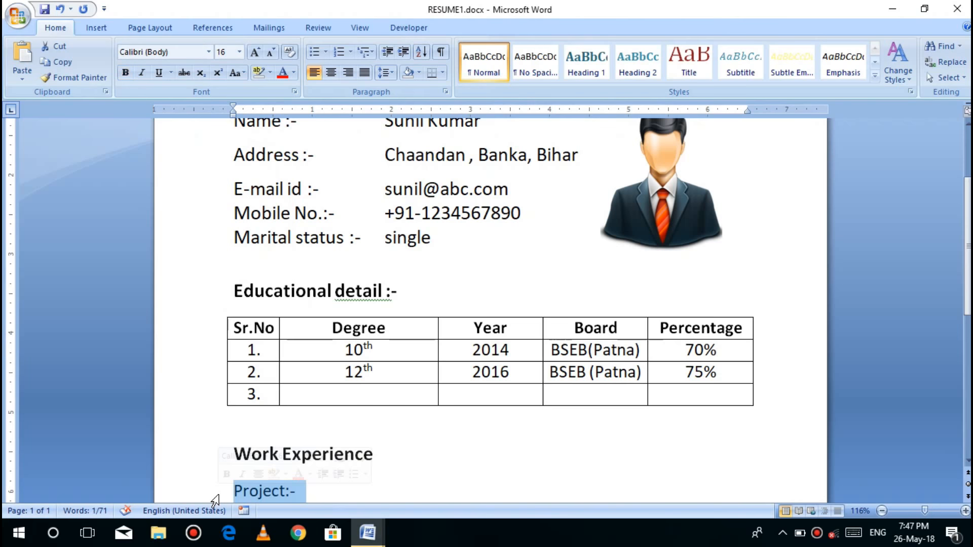
{"action": "scroll", "coordinate": [443, 278], "scroll_direction": "down", "scroll_amount": 6}
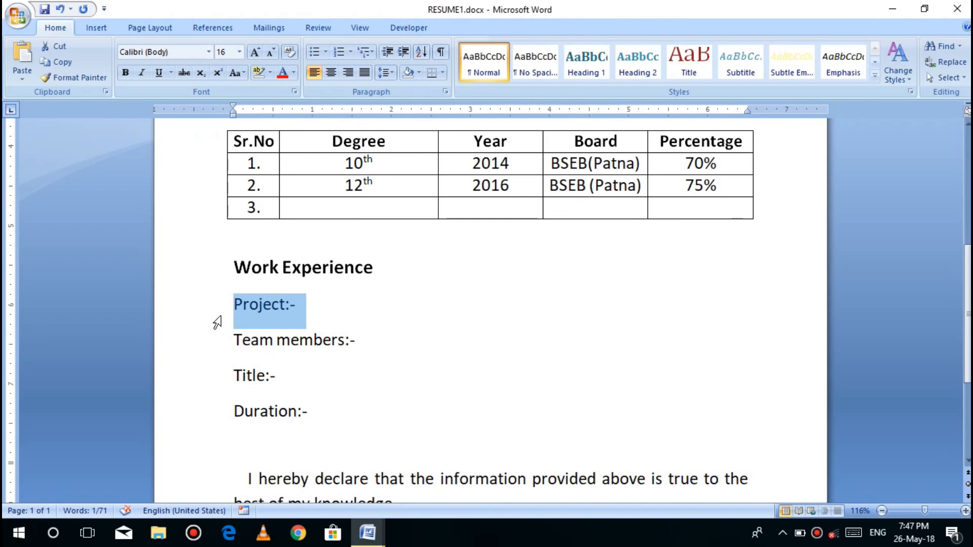
{"action": "mouse_move", "coordinate": [233, 304]}
{"action": "left_mouse_down"}
{"action": "mouse_move", "coordinate": [308, 417]}
{"action": "mouse_move", "coordinate": [729, 421]}
{"action": "left_mouse_up"}
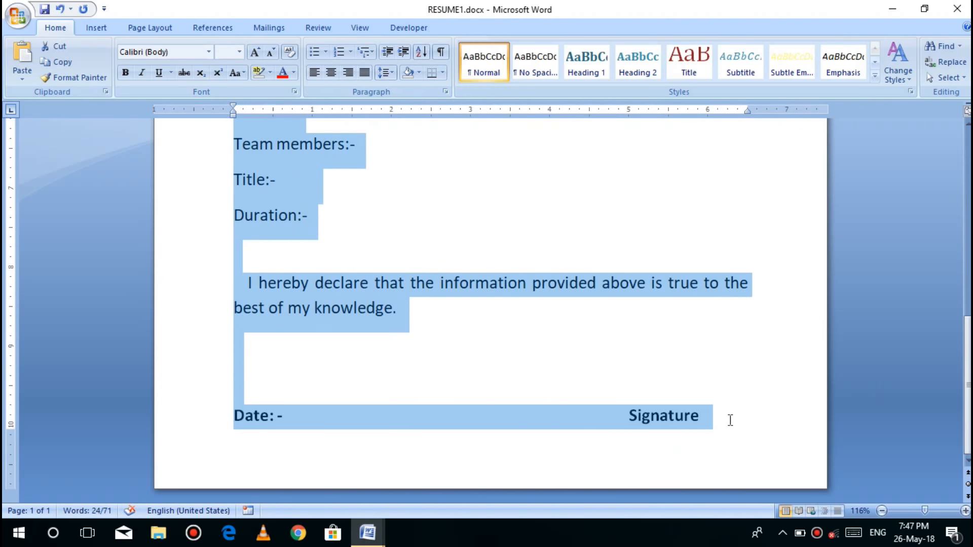
{"action": "key", "text": "ctrl+c"}
{"action": "key", "text": "alt+Tab"}
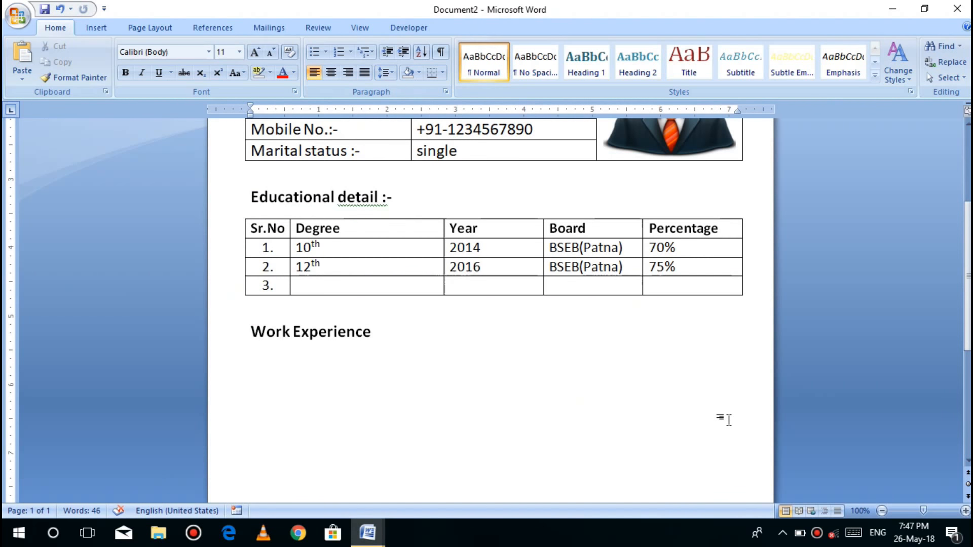
{"action": "key", "text": "ctrl+v"}
Step: Shift the "Date: -" and "Signature" line inward by adding space before "Date: -"
{"action": "scroll", "coordinate": [730, 420], "scroll_direction": "up", "scroll_amount": 10}
{"action": "scroll", "coordinate": [730, 420], "scroll_direction": "down", "scroll_amount": 5}
{"action": "scroll", "coordinate": [730, 420], "scroll_direction": "up", "scroll_amount": 3}
{"action": "scroll", "coordinate": [730, 420], "scroll_direction": "down", "scroll_amount": 12}
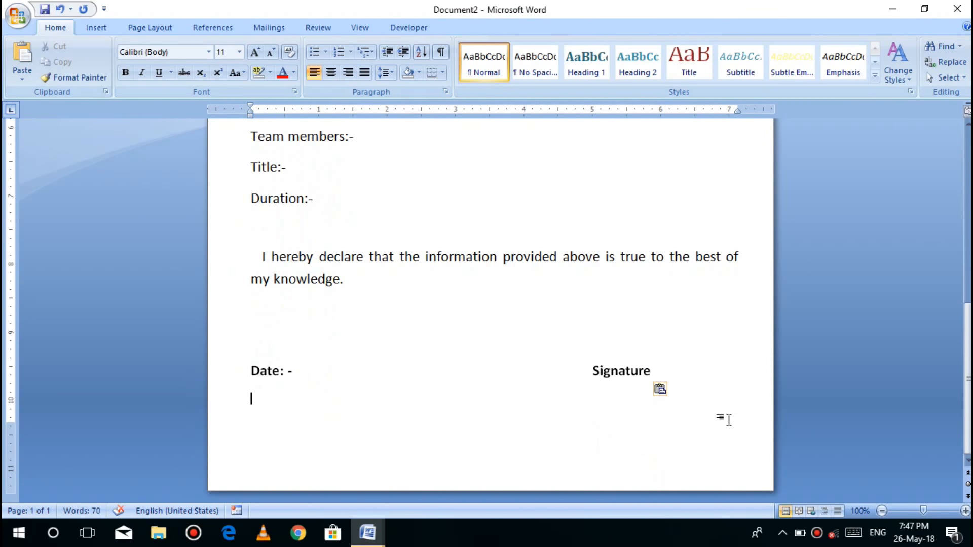
{"action": "scroll", "coordinate": [728, 420], "scroll_direction": "up", "scroll_amount": 5}
{"action": "scroll", "coordinate": [730, 420], "scroll_direction": "down", "scroll_amount": 2}
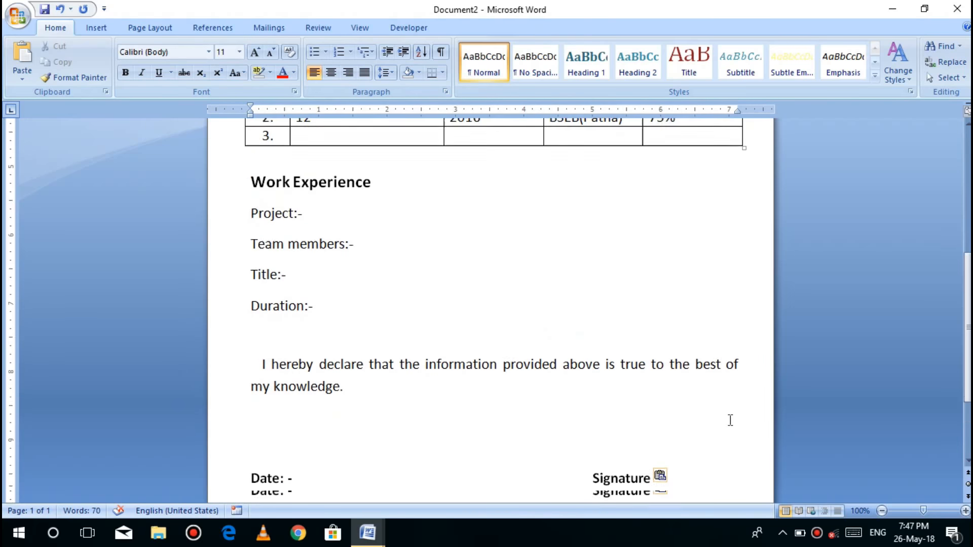
{"action": "scroll", "coordinate": [730, 419], "scroll_direction": "down", "scroll_amount": 4}
{"action": "left_click", "coordinate": [251, 369]}
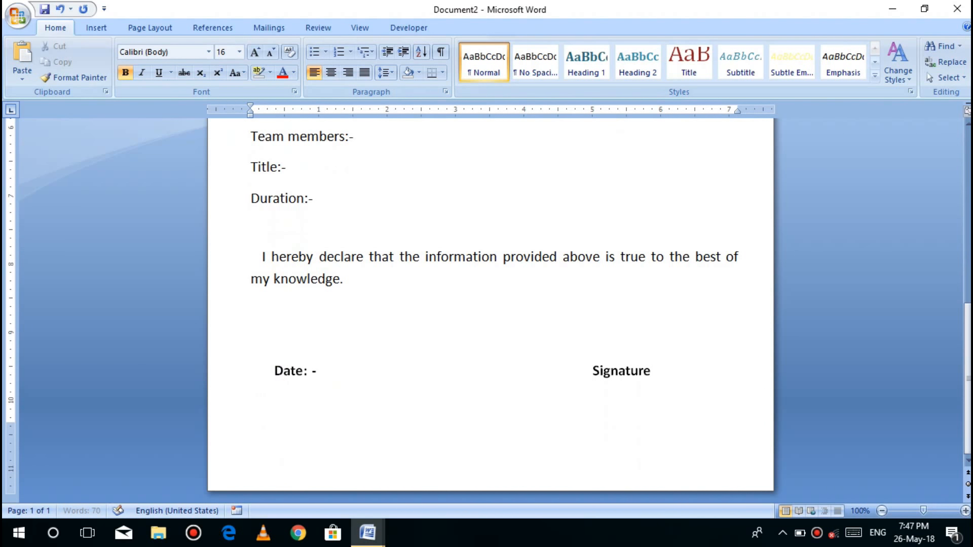
Step: Remove all borders from the personal details table
{"action": "scroll", "coordinate": [252, 364], "scroll_direction": "up", "scroll_amount": 15}
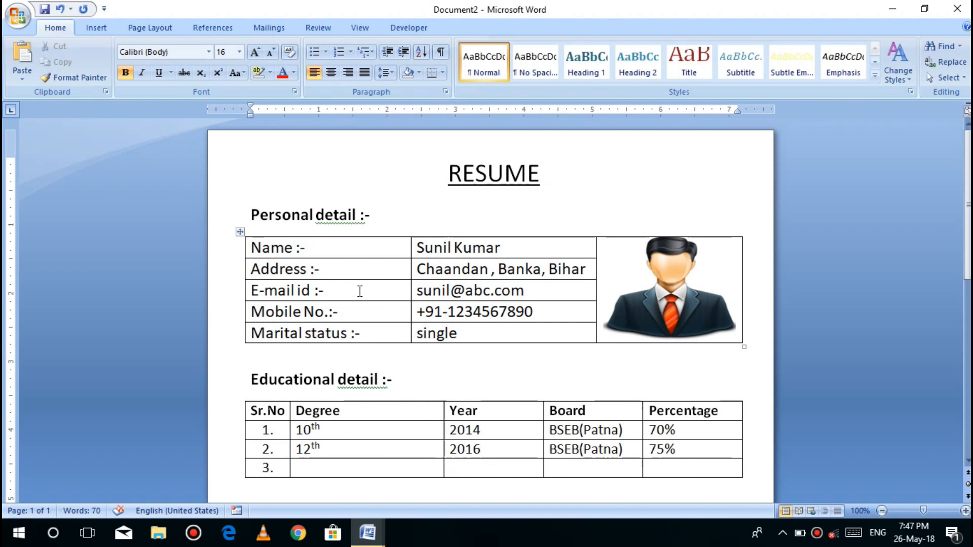
{"action": "scroll", "coordinate": [378, 279], "scroll_direction": "down", "scroll_amount": 12}
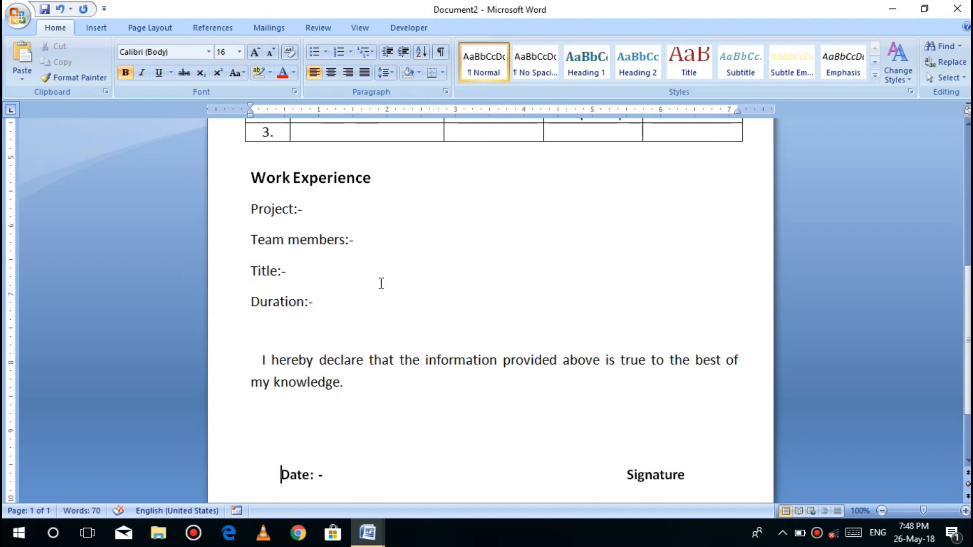
{"action": "scroll", "coordinate": [380, 282], "scroll_direction": "down", "scroll_amount": 2}
{"action": "scroll", "coordinate": [381, 283], "scroll_direction": "up", "scroll_amount": 12}
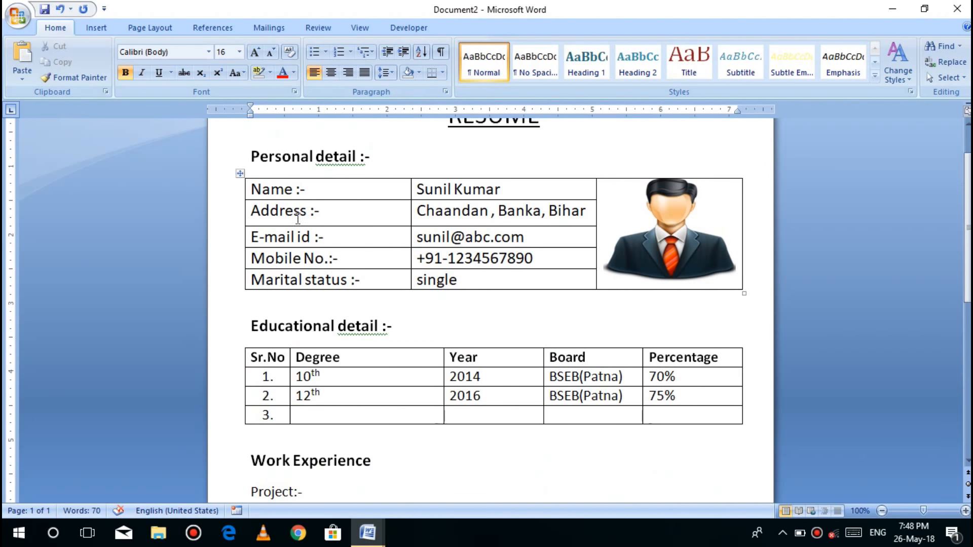
{"action": "left_click", "coordinate": [240, 174]}
{"action": "right_click", "coordinate": [242, 175]}
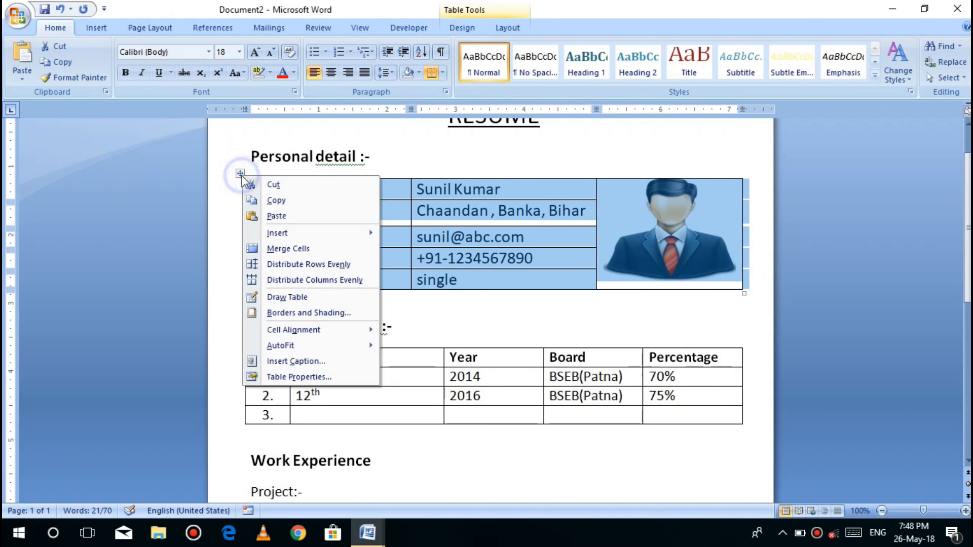
{"action": "left_click", "coordinate": [318, 313]}
{"action": "left_click", "coordinate": [322, 175]}
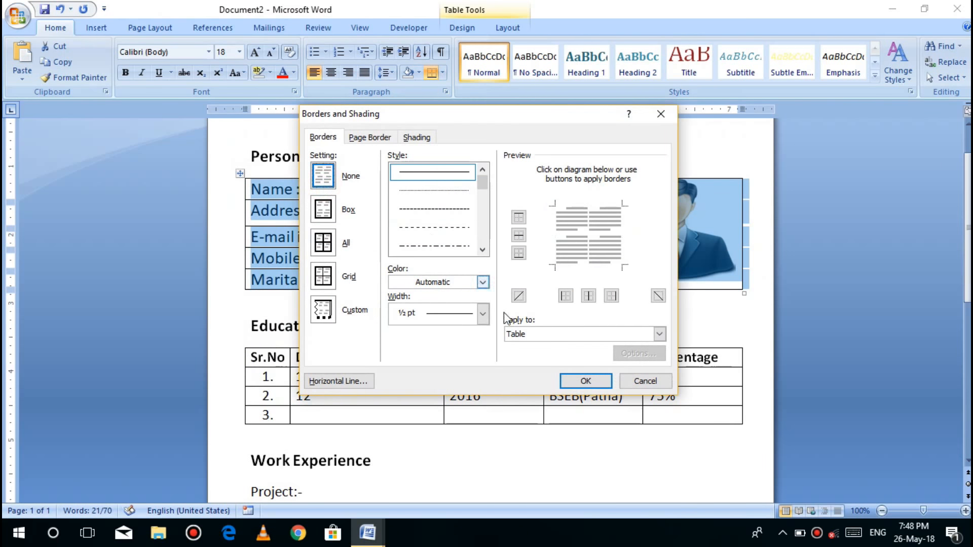
{"action": "left_click", "coordinate": [585, 382]}
{"action": "left_click", "coordinate": [572, 291]}
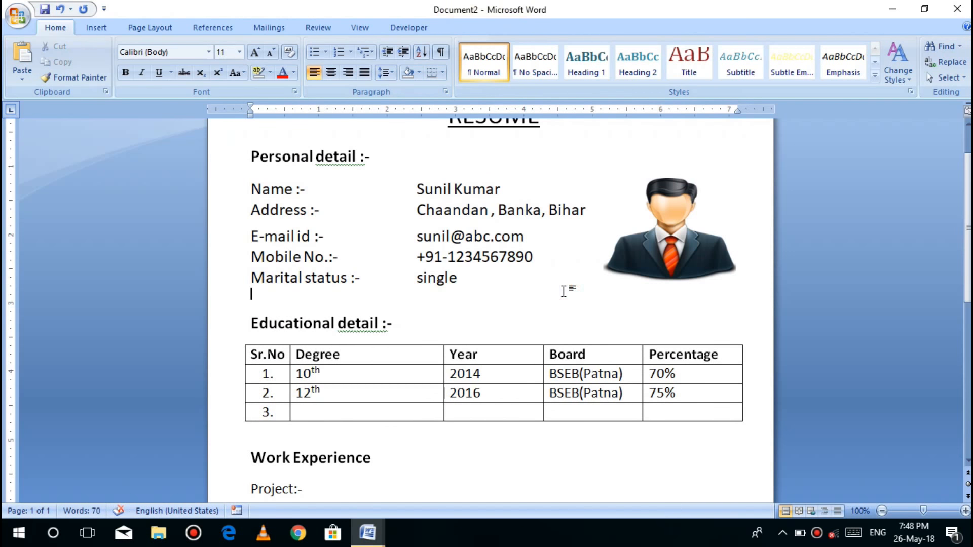
Step: Correct the spacing in the personal details heading to read "Personal detail:-" using the suggested correction
{"action": "right_click", "coordinate": [338, 170]}
{"action": "left_click", "coordinate": [393, 174]}
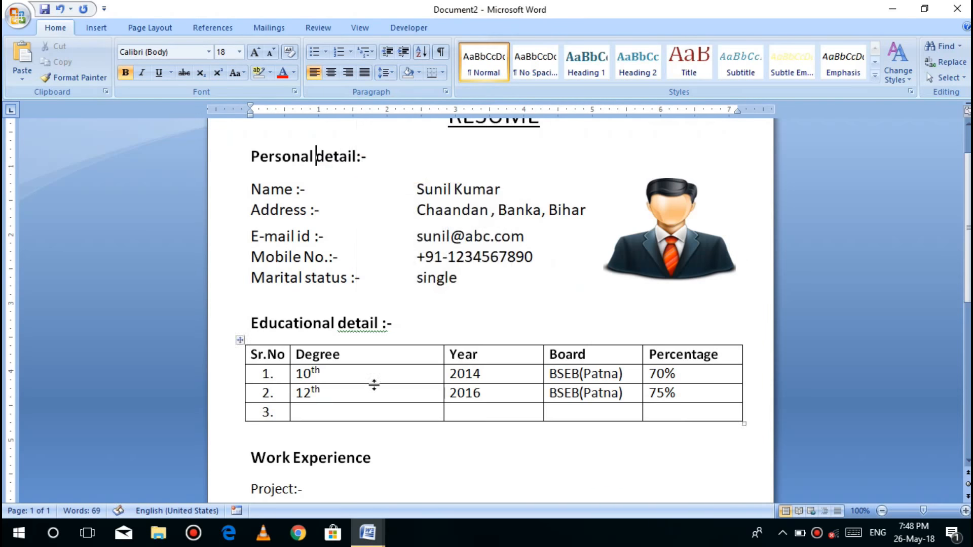
Step: Indent the first line of the declaration paragraph starting "I hereby declare"
{"action": "scroll", "coordinate": [278, 341], "scroll_direction": "down", "scroll_amount": 5}
{"action": "scroll", "coordinate": [281, 334], "scroll_direction": "down", "scroll_amount": 5}
{"action": "scroll", "coordinate": [284, 326], "scroll_direction": "up", "scroll_amount": 5}
{"action": "scroll", "coordinate": [286, 324], "scroll_direction": "down", "scroll_amount": 2}
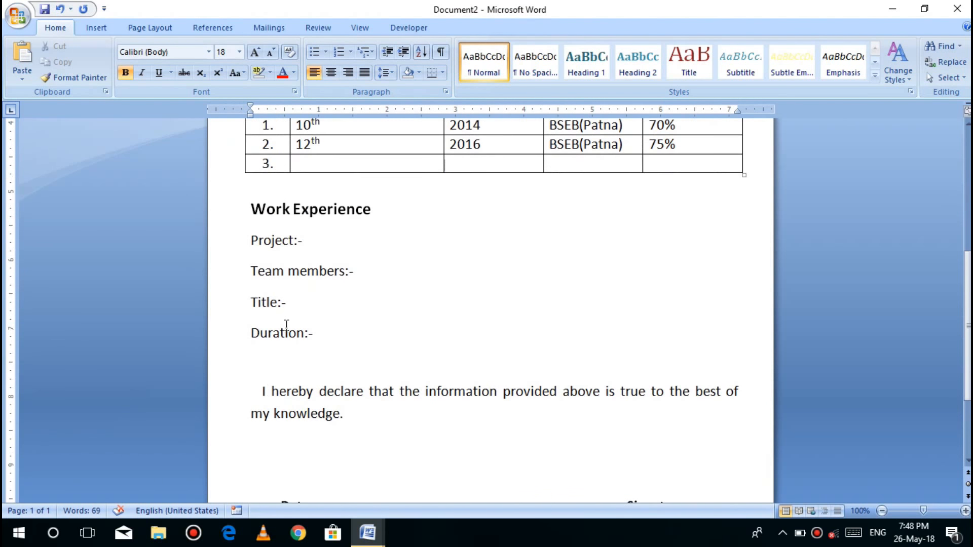
{"action": "left_click", "coordinate": [250, 392]}
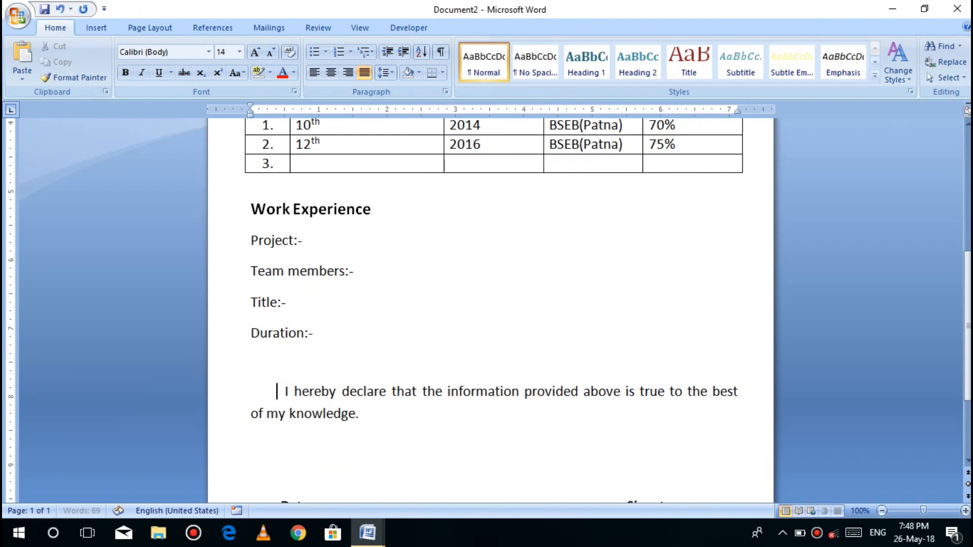
Step: Center the text in all cells of the educational table in RESUME2.docx
{"action": "scroll", "coordinate": [490, 310], "scroll_direction": "down", "scroll_amount": 5}
{"action": "scroll", "coordinate": [490, 310], "scroll_direction": "up", "scroll_amount": 2}
{"action": "scroll", "coordinate": [491, 311], "scroll_direction": "down", "scroll_amount": 2}
{"action": "scroll", "coordinate": [491, 311], "scroll_direction": "up", "scroll_amount": 3}
{"action": "scroll", "coordinate": [490, 311], "scroll_direction": "up", "scroll_amount": 14}
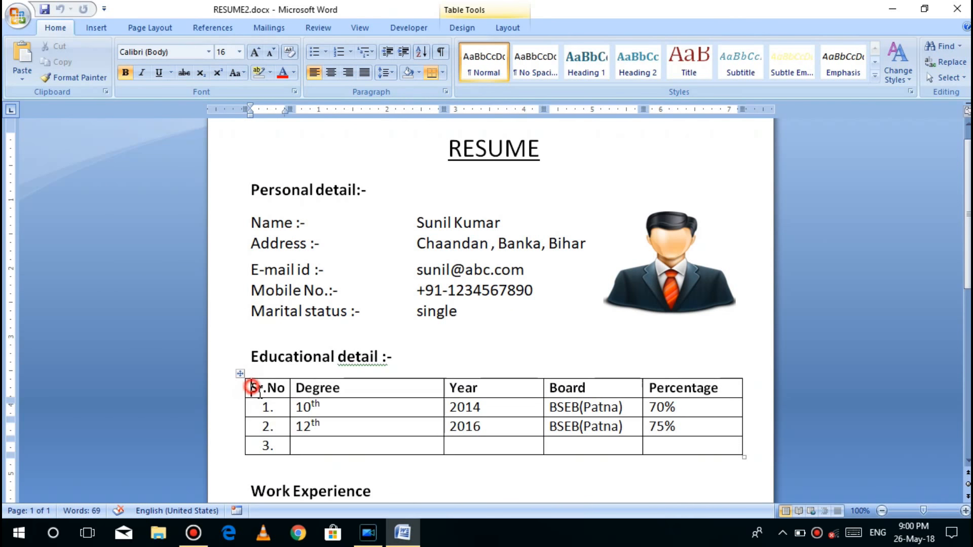
{"action": "left_click_drag", "start_coordinate": [251, 391], "coordinate": [668, 441]}
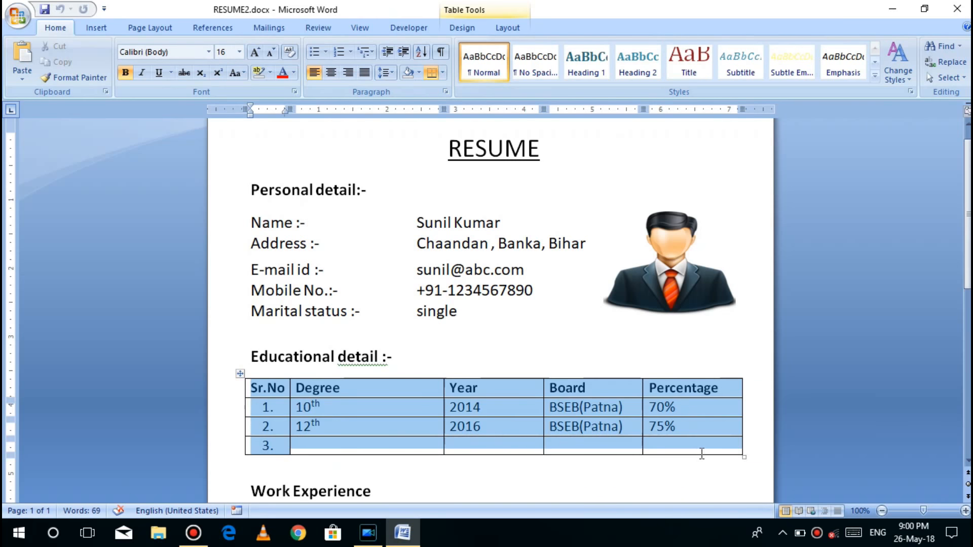
{"action": "left_click", "coordinate": [331, 75]}
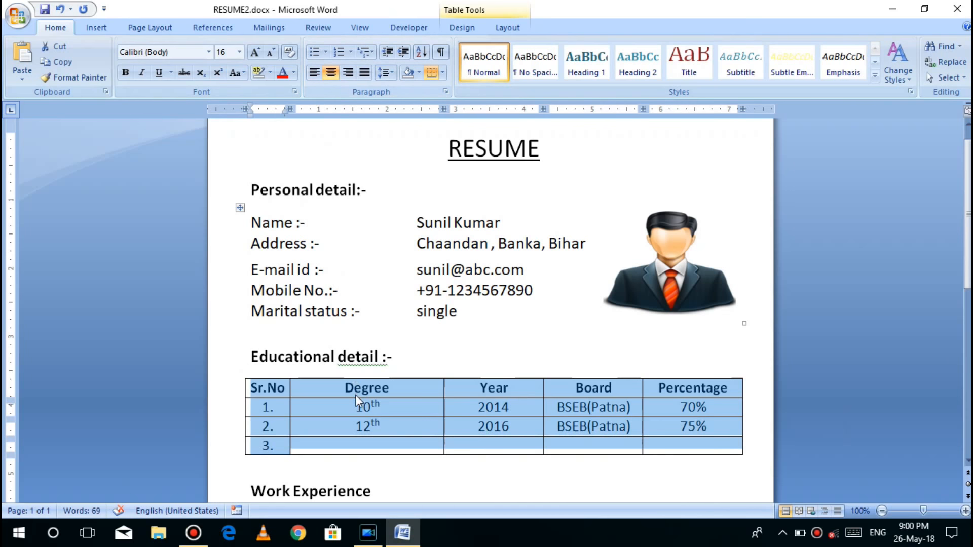
{"action": "left_click", "coordinate": [316, 394]}
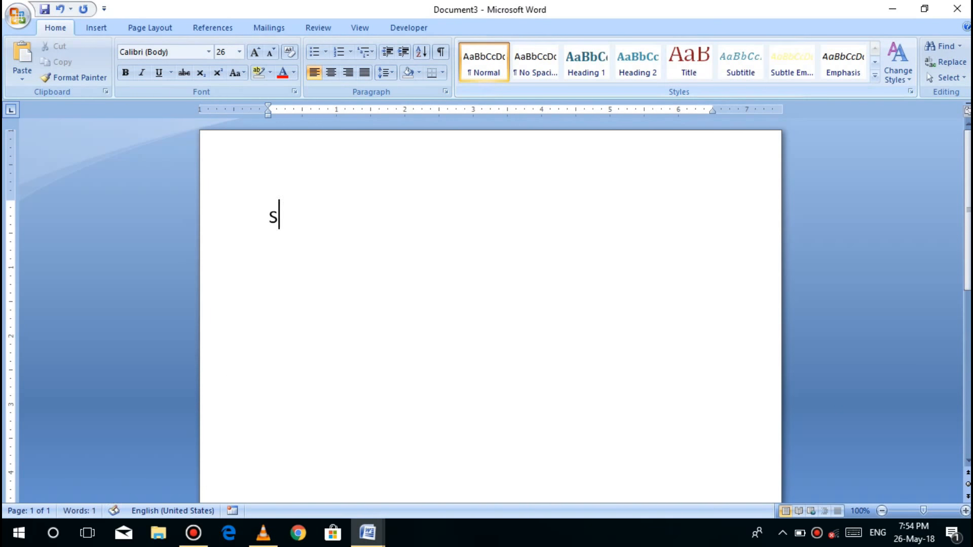
Step: Write "Subscribe", "And" and "Press bell icon" on separate, spaced lines in the blank document
{"action": "type", "text": "ubscribe"}
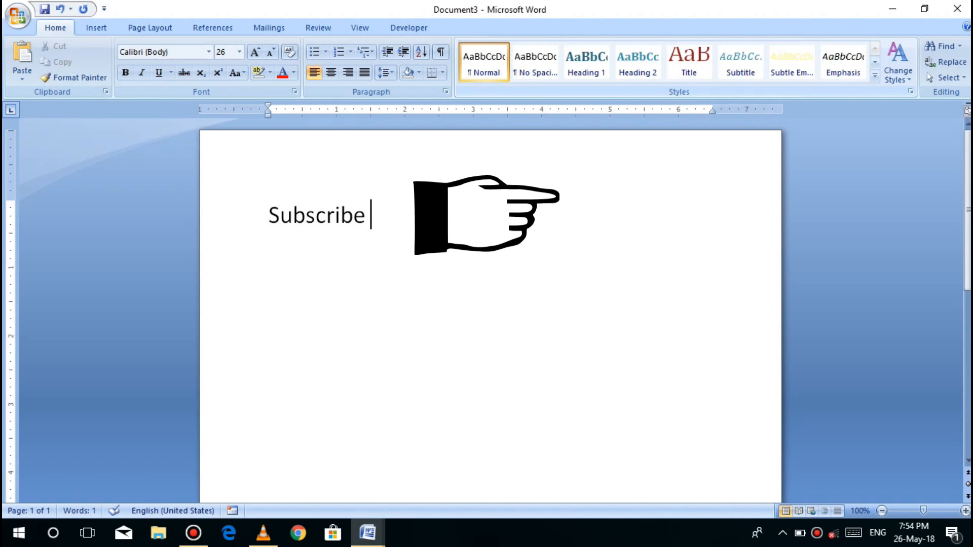
{"action": "key", "text": "Return"}
{"action": "key", "text": "Return"}
{"action": "type", "text": "and "}
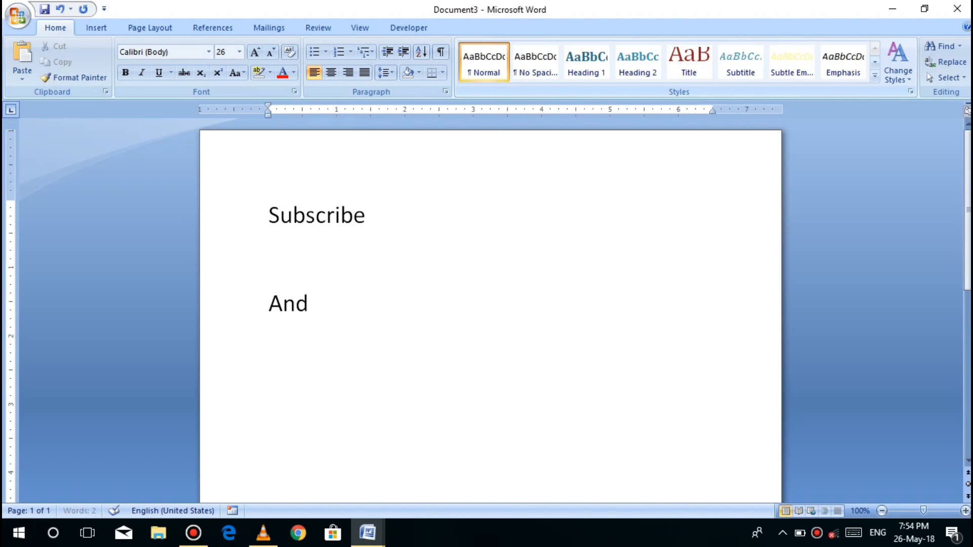
{"action": "type", "text": "ress "}
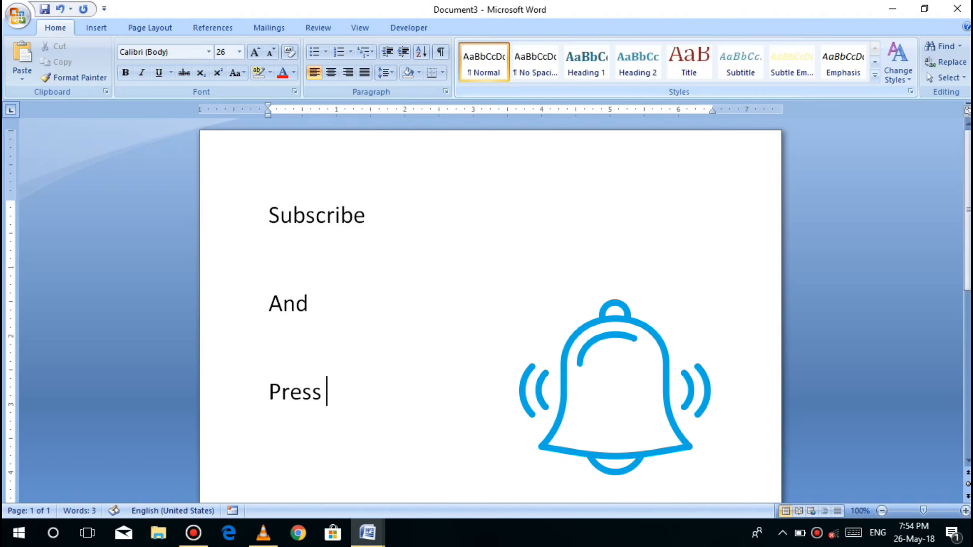
{"action": "type", "text": "bell icon"}
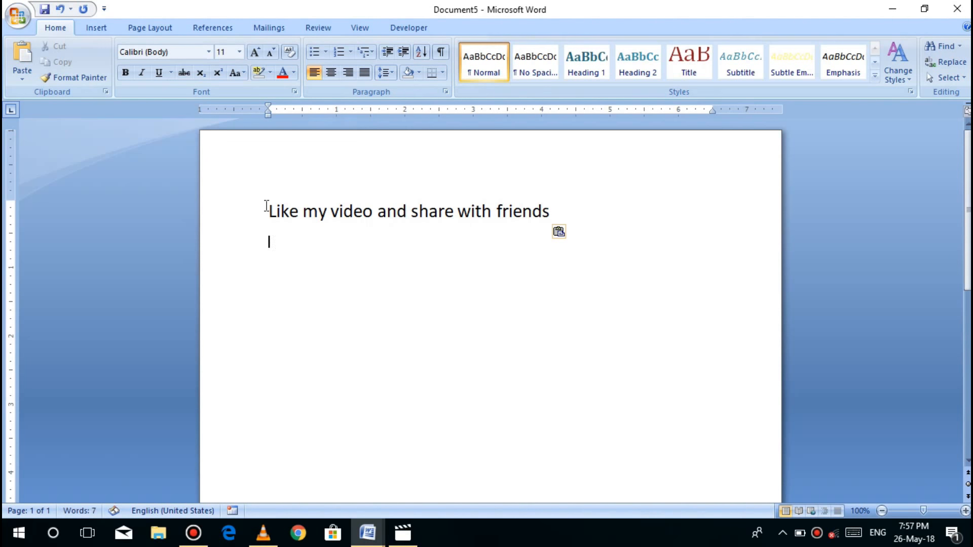